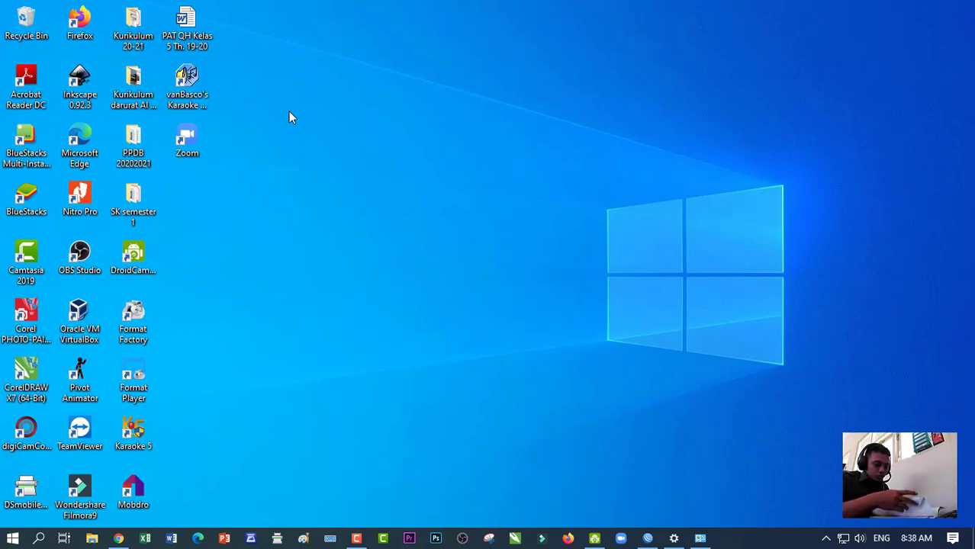
pyautogui.click(594, 539)
pyautogui.click(256, 171)
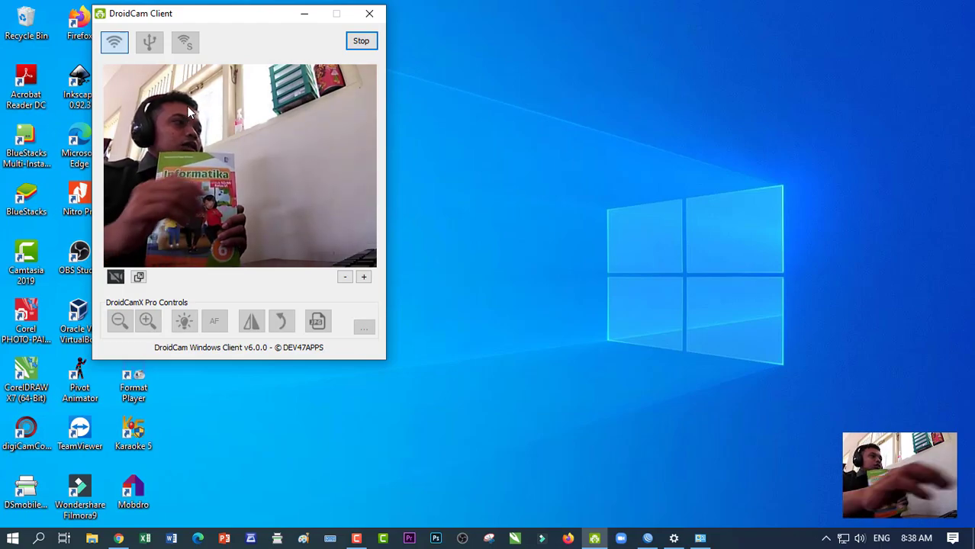
pyautogui.click(306, 13)
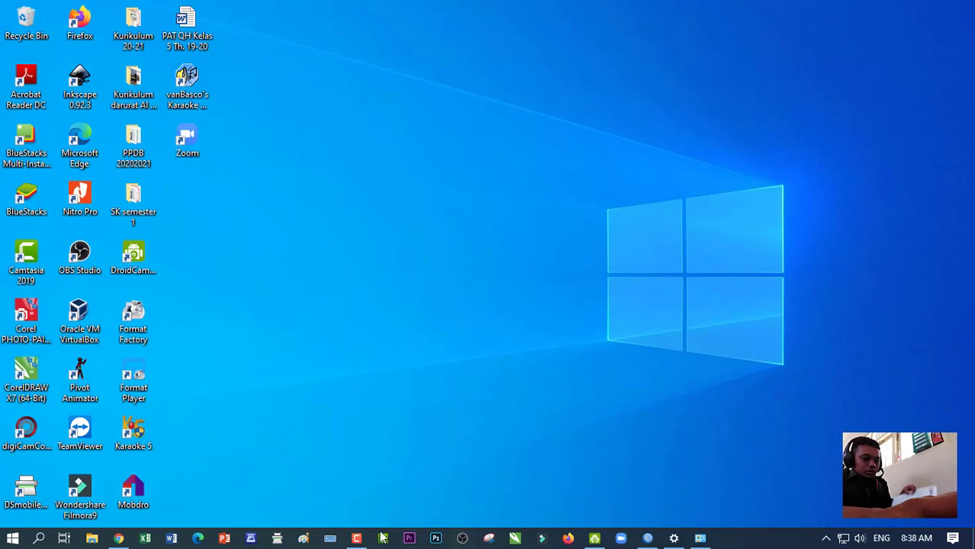
pyautogui.click(358, 538)
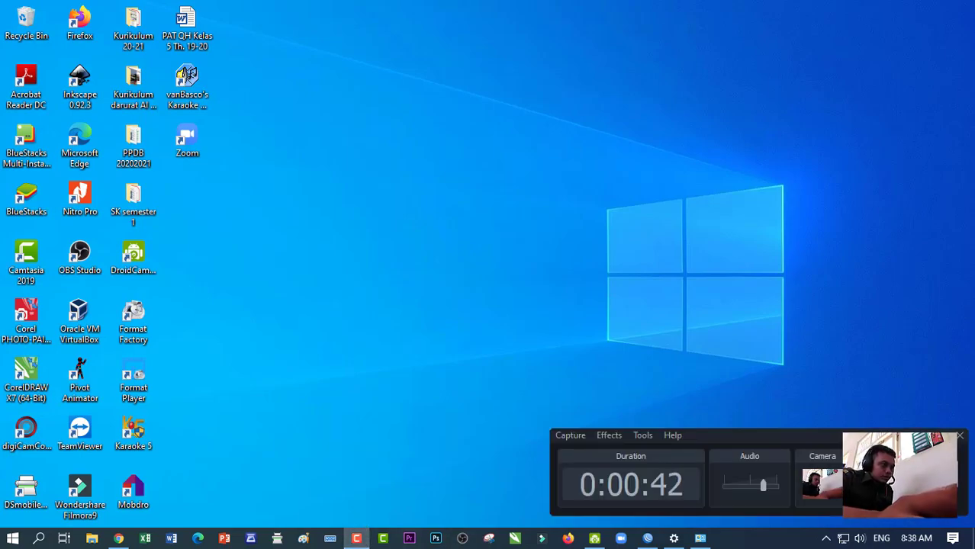
pyautogui.click(358, 538)
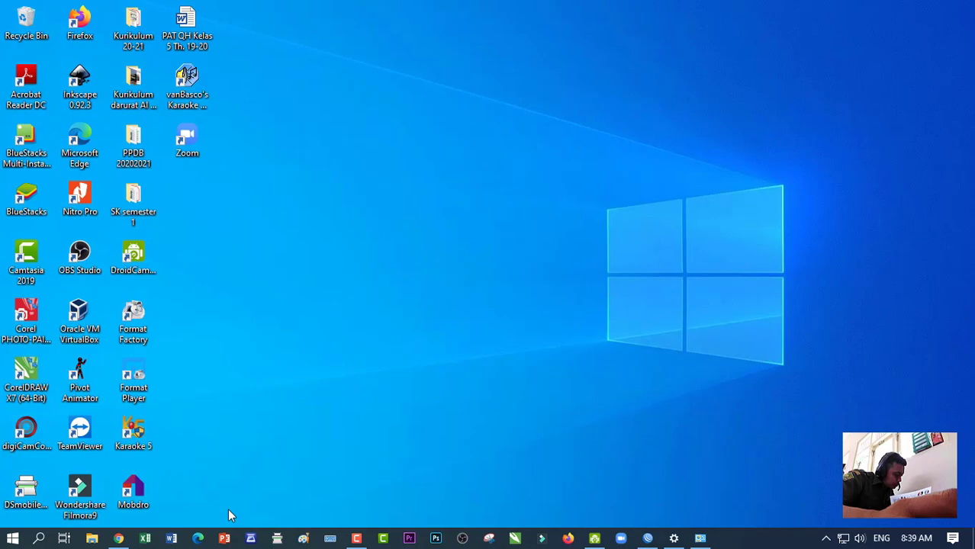
# Switch to Excel and create a new blank workbook.
pyautogui.click(145, 539)
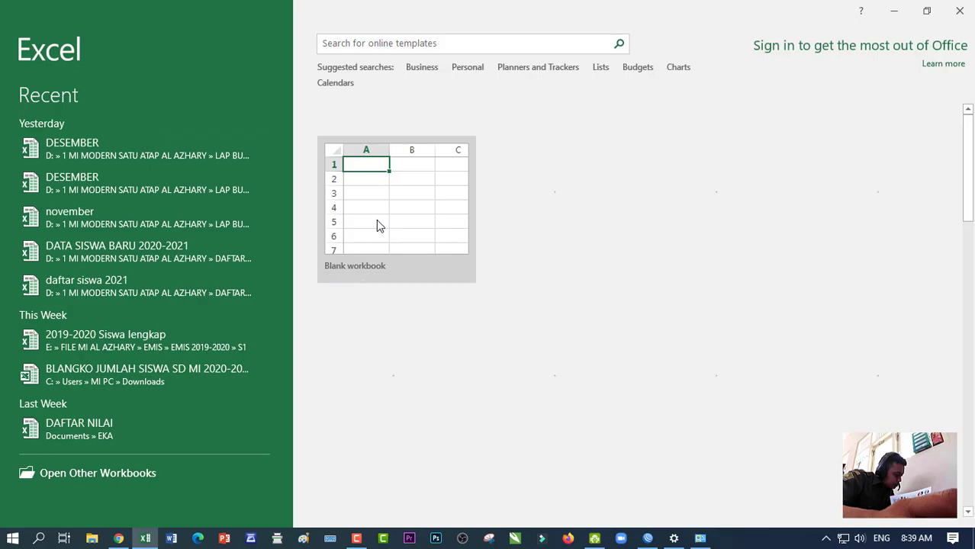
pyautogui.click(376, 221)
pyautogui.click(650, 110)
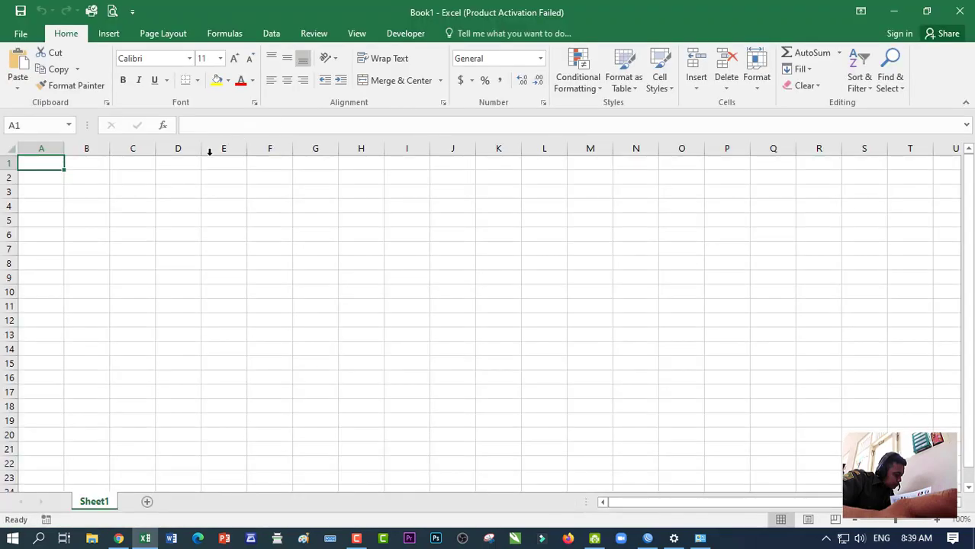
# Enter the numbers 10, 20 and 30 side by side in cells B3, C3 and D3.
pyautogui.click(132, 193)
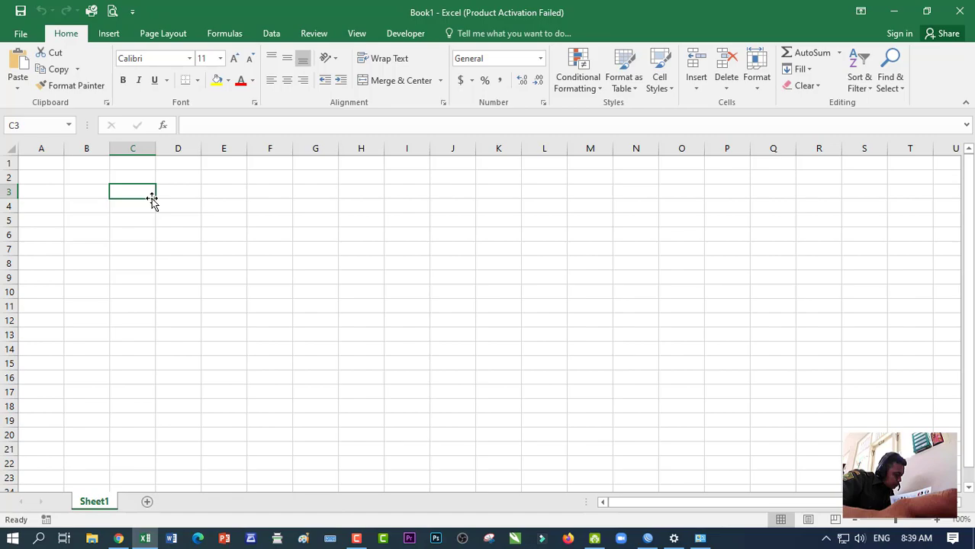
pyautogui.click(99, 196)
pyautogui.write('10')
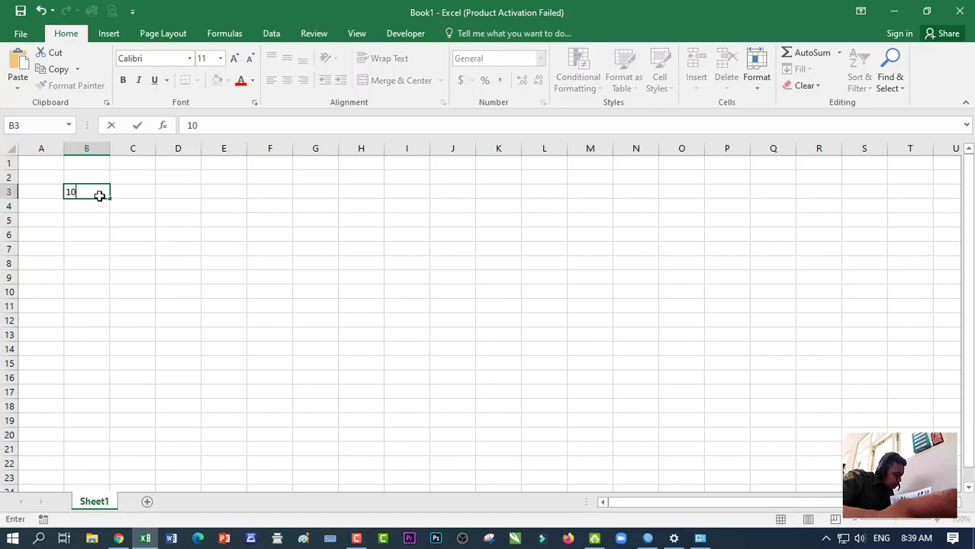
pyautogui.press('Tab')
pyautogui.write('20')
pyautogui.press('Tab')
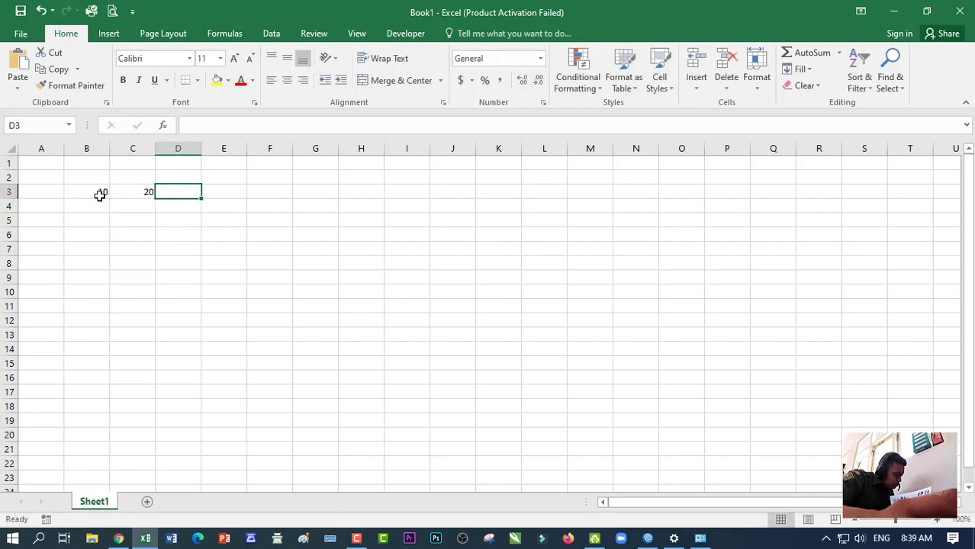
pyautogui.write('30')
pyautogui.press('Tab')
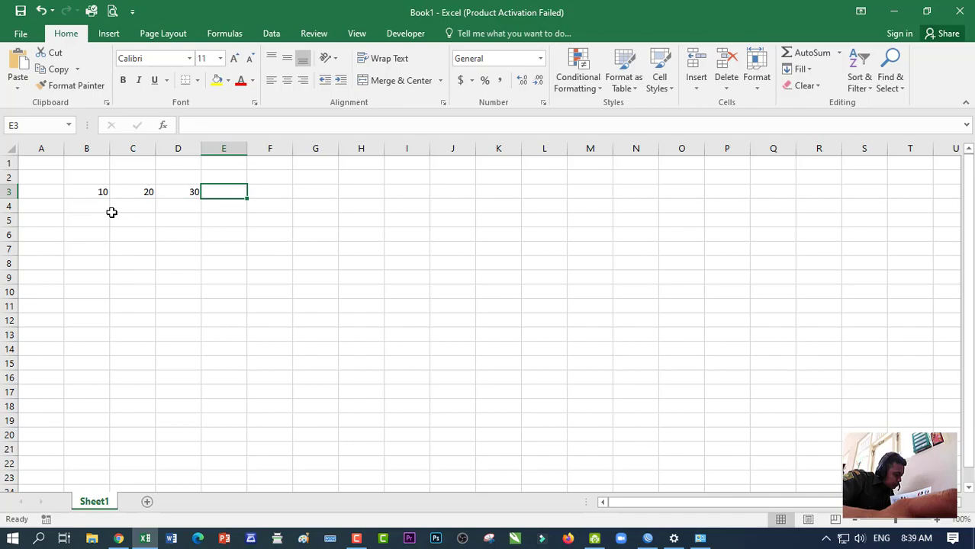
# Move the three numbers down one row to B4:D4 and check each cell.
pyautogui.click(111, 211)
pyautogui.moveTo(98, 195); pyautogui.dragTo(173, 218)
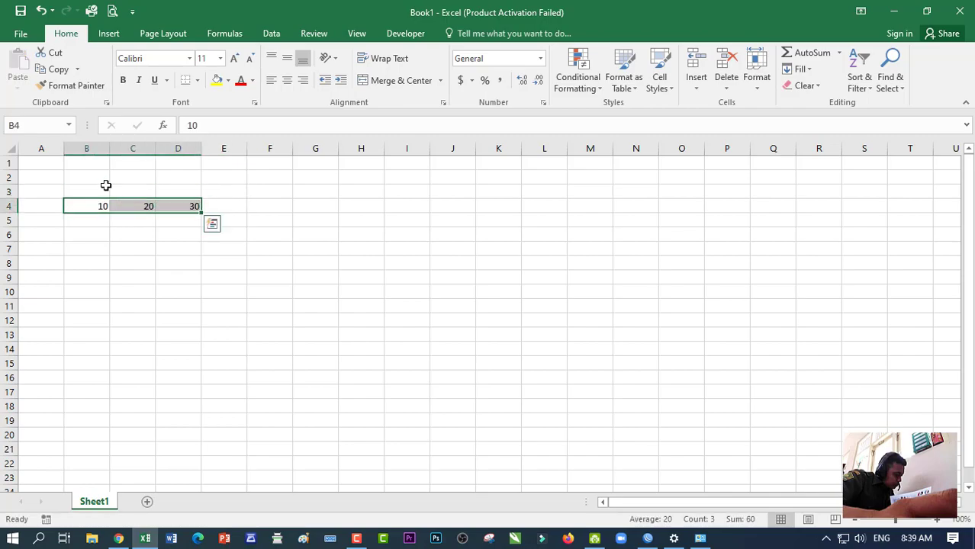
pyautogui.click(103, 207)
pyautogui.click(143, 205)
pyautogui.click(169, 203)
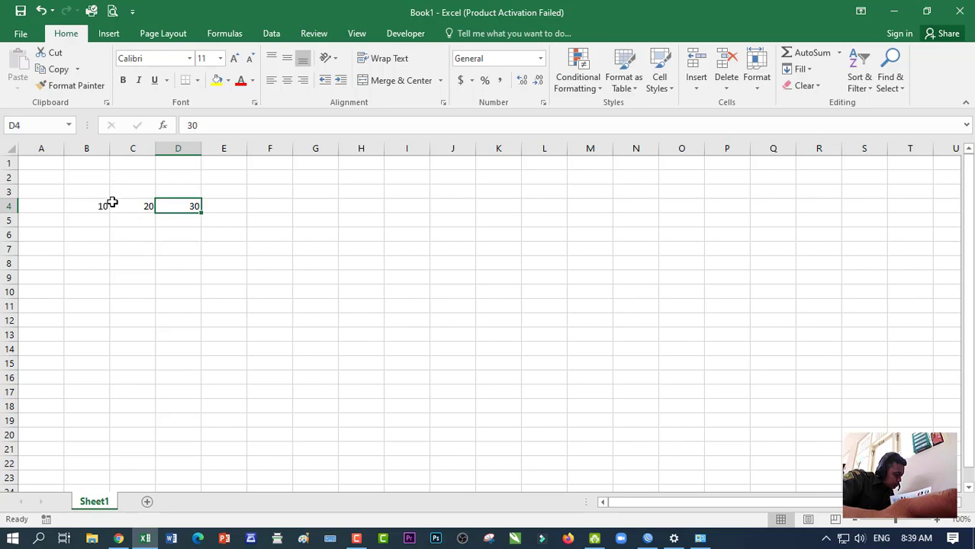
# Add the three numbers in cell E4 with the formula =B4+C4+D4 and review the formula.
pyautogui.click(230, 208)
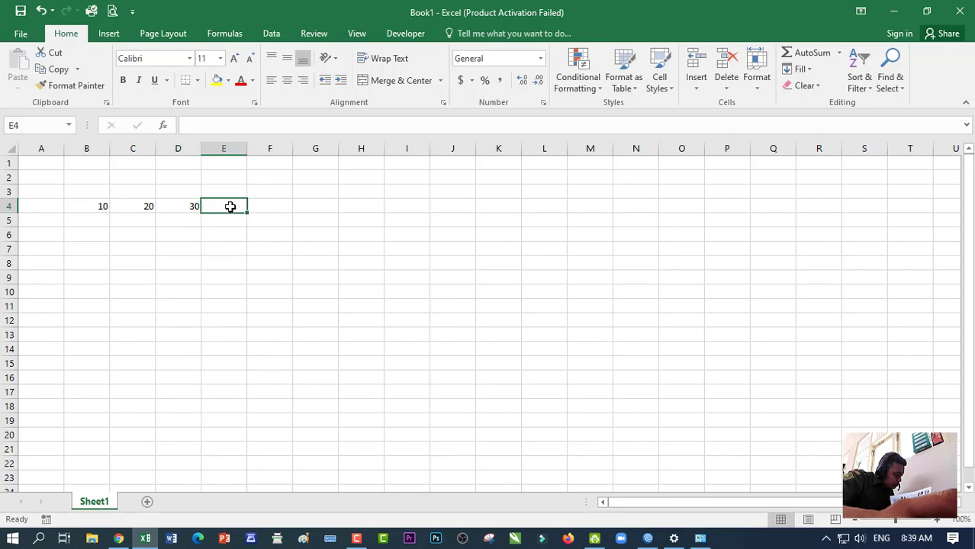
pyautogui.write('=')
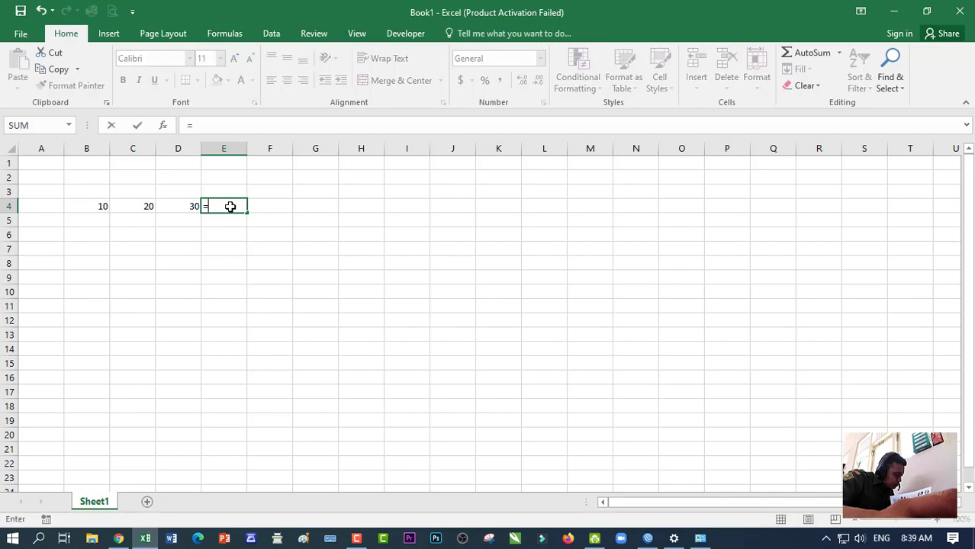
pyautogui.click(101, 204)
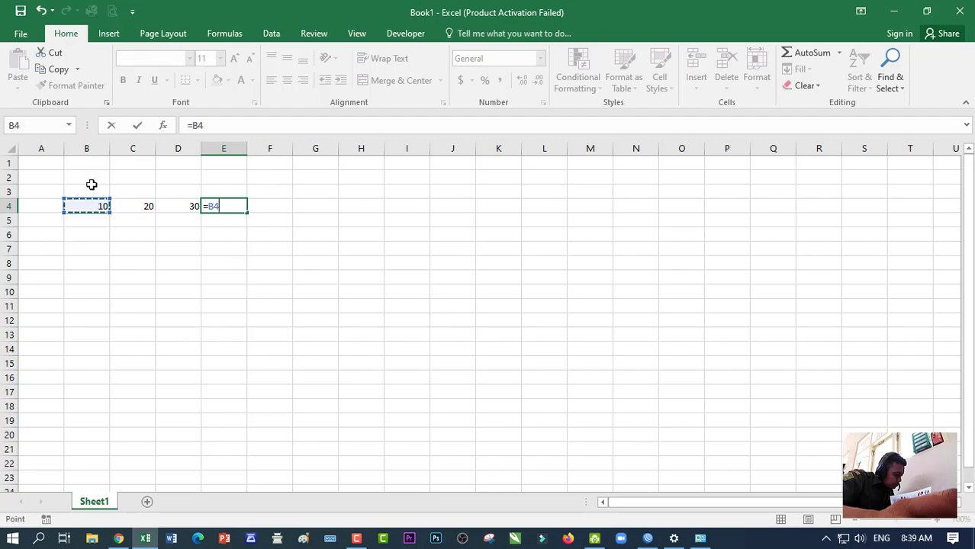
pyautogui.write('+')
pyautogui.click(147, 203)
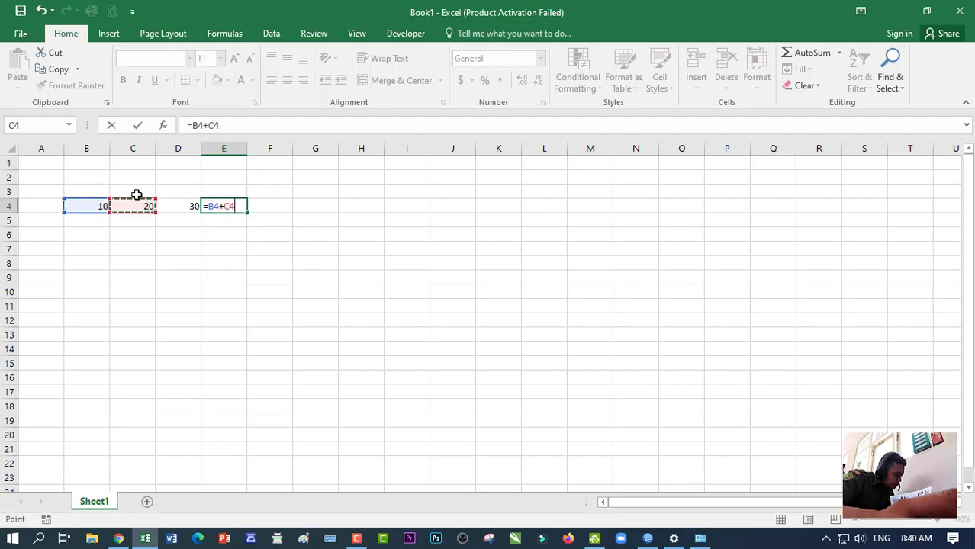
pyautogui.write('+')
pyautogui.click(183, 205)
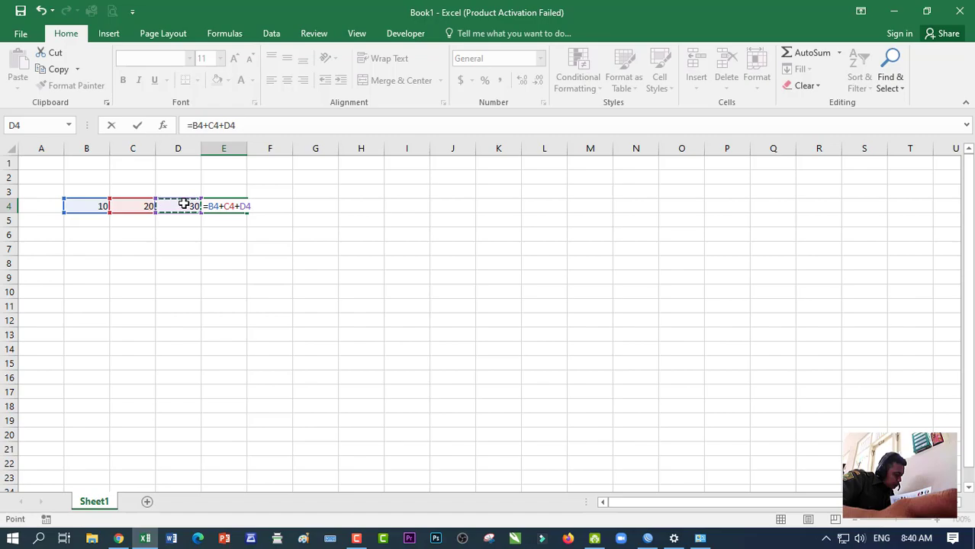
pyautogui.press('Return')
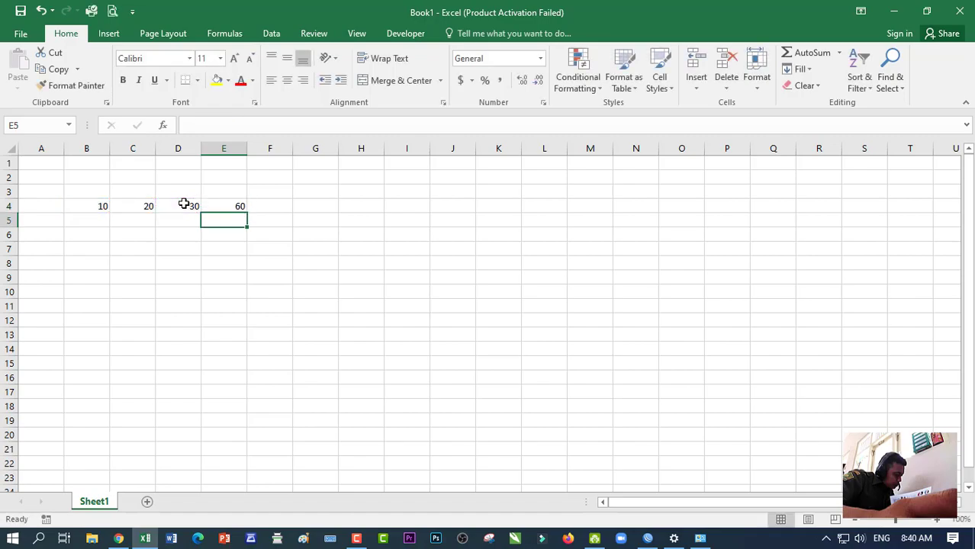
pyautogui.click(218, 205)
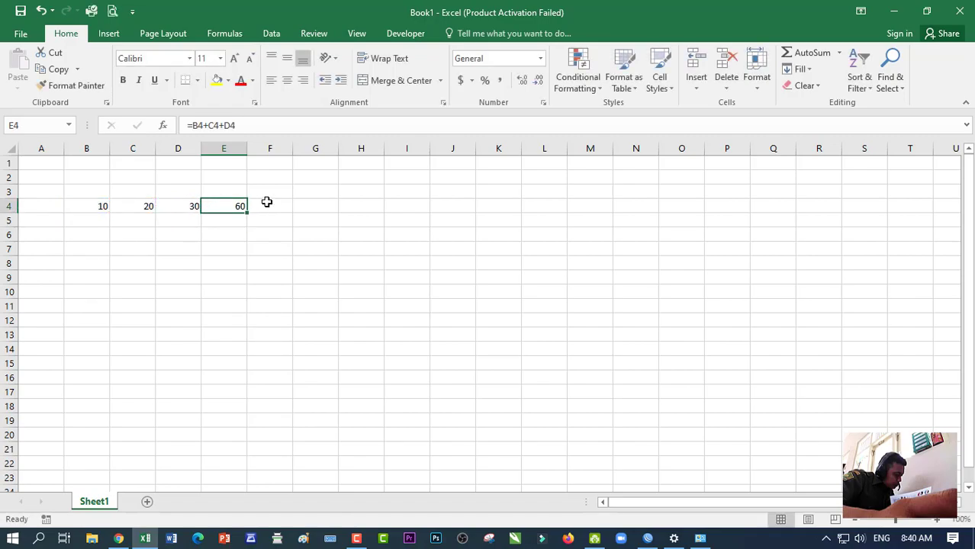
pyautogui.click(215, 125)
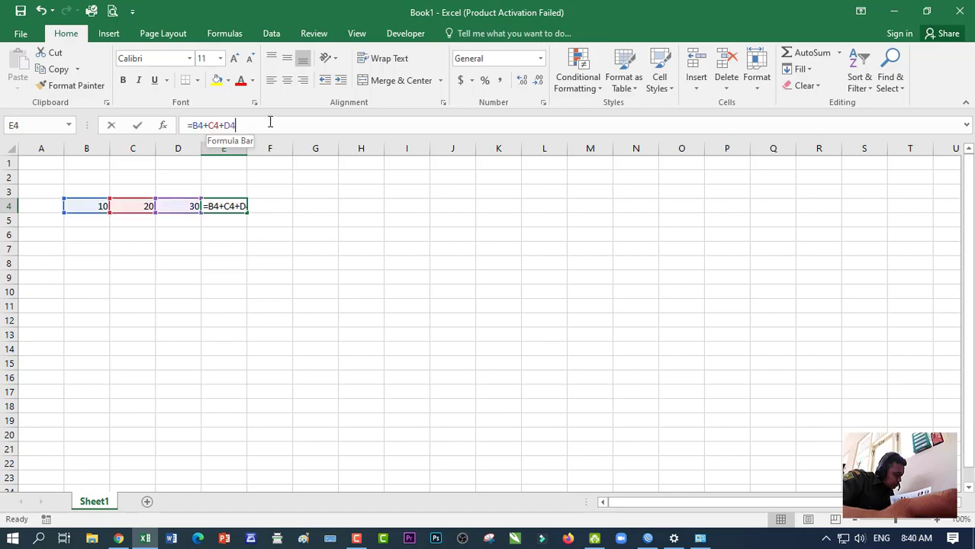
pyautogui.click(238, 287)
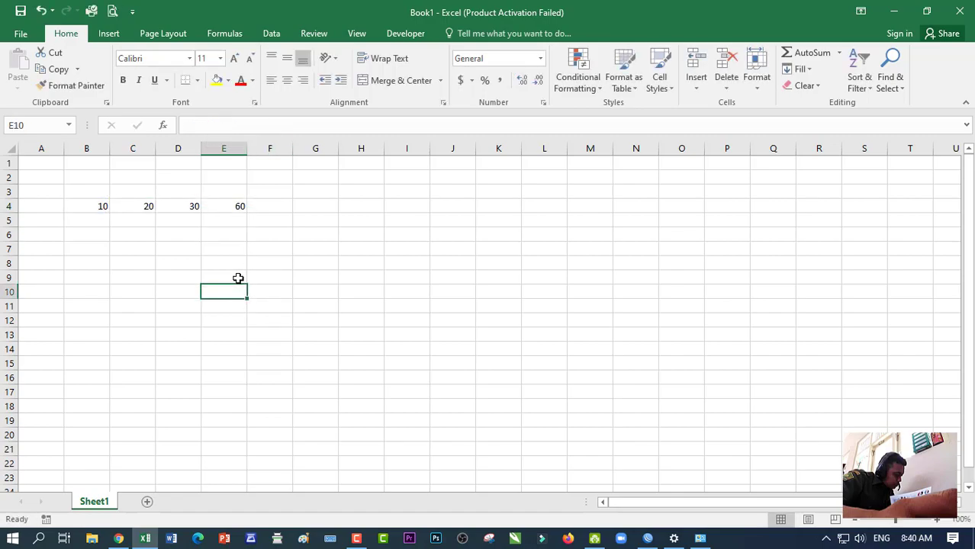
# Begin a SUM formula in cell F4 with =sum( and leave the argument open.
pyautogui.doubleClick(291, 203)
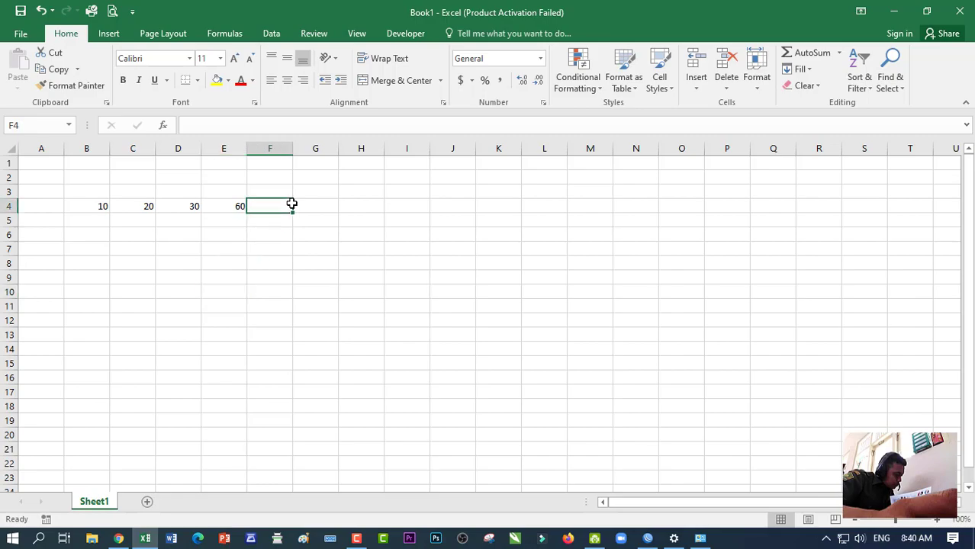
pyautogui.write('=')
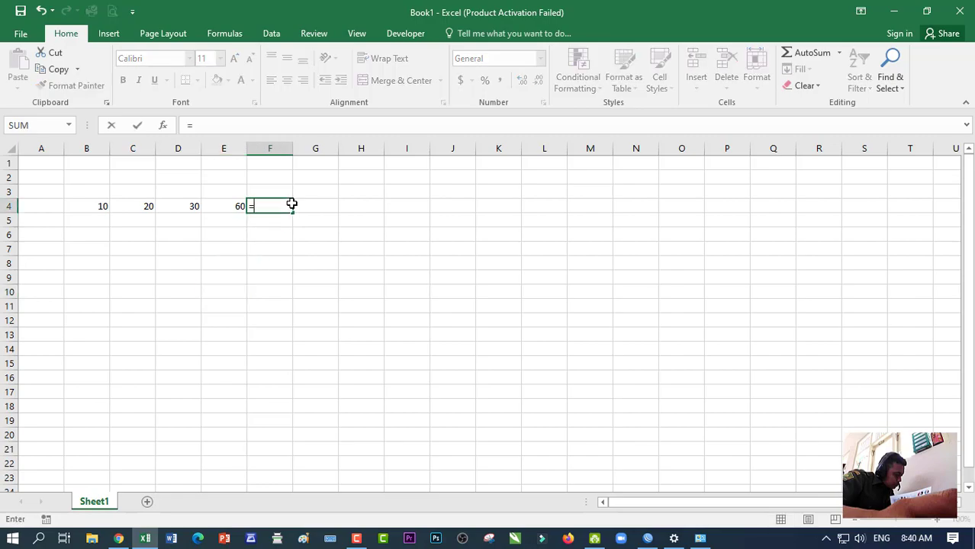
pyautogui.write('sum')
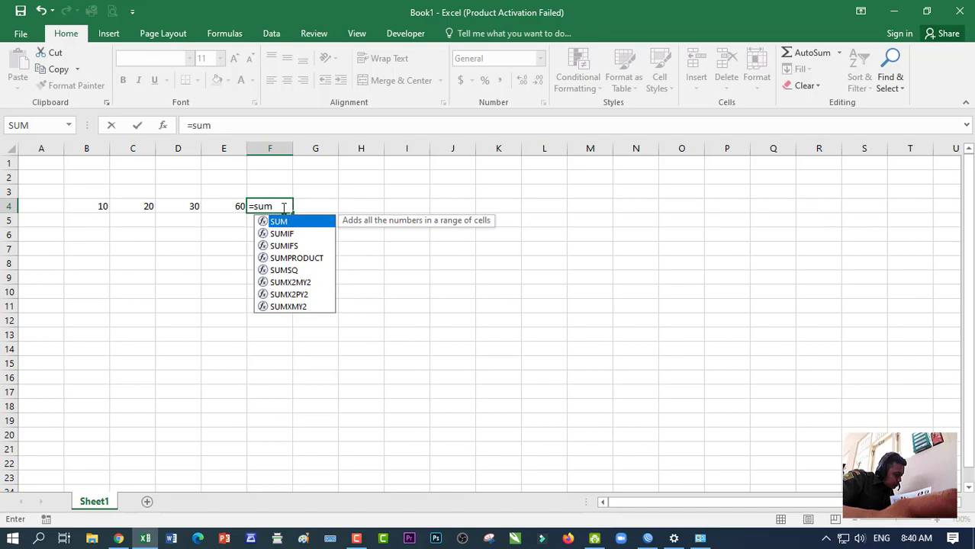
pyautogui.write('(')
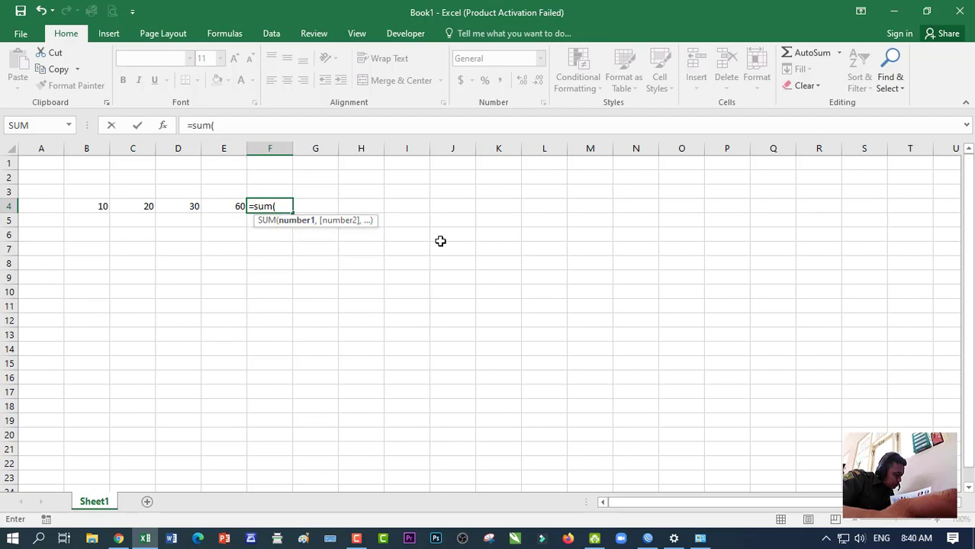
# Open the On-Screen Keyboard and use it to re-enter the opening parenthesis of the SUM formula in F4.
pyautogui.click(333, 539)
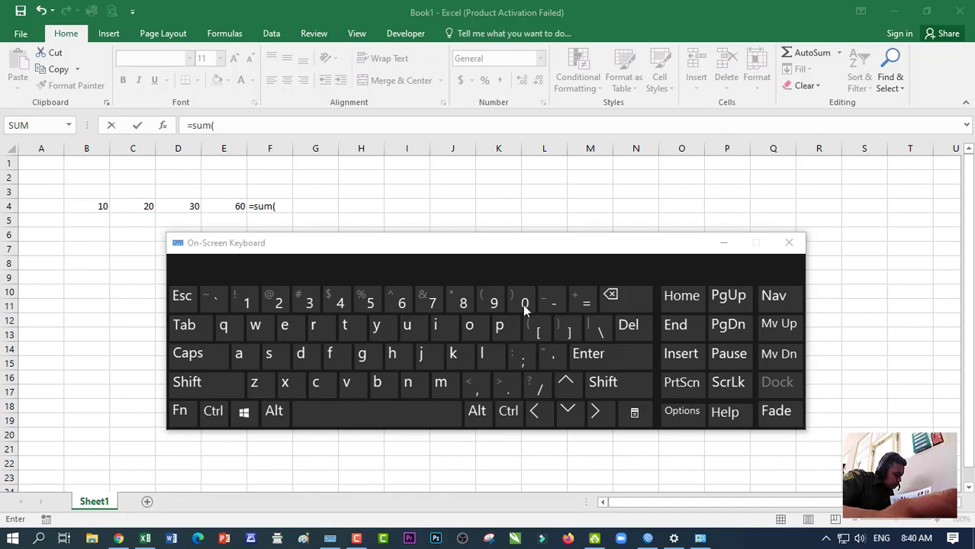
pyautogui.moveTo(528, 242); pyautogui.dragTo(526, 251)
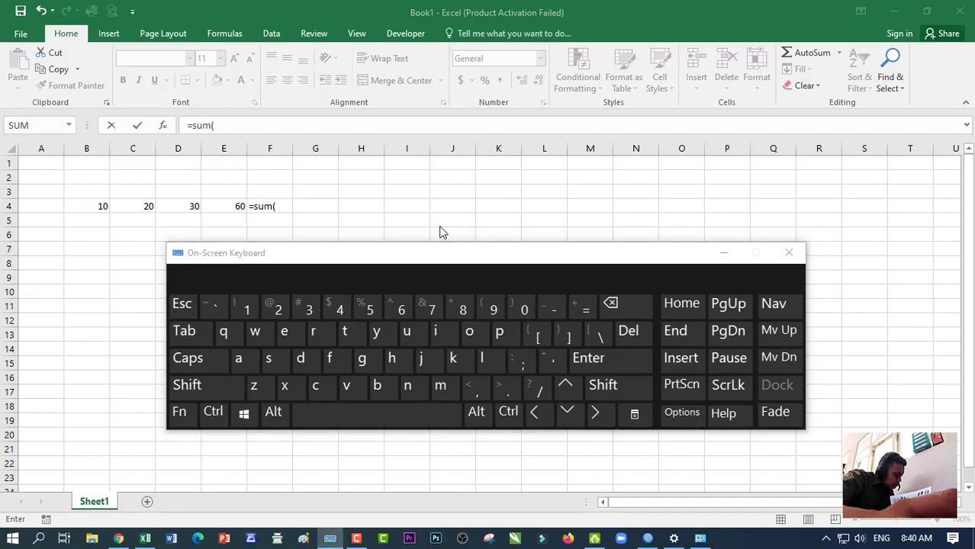
pyautogui.click(291, 208)
pyautogui.press('BackSpace')
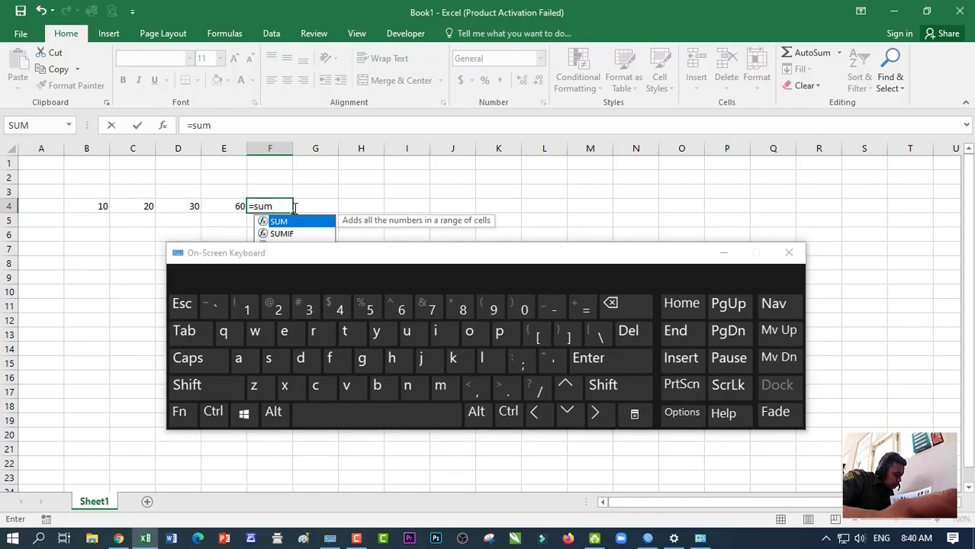
pyautogui.click(633, 388)
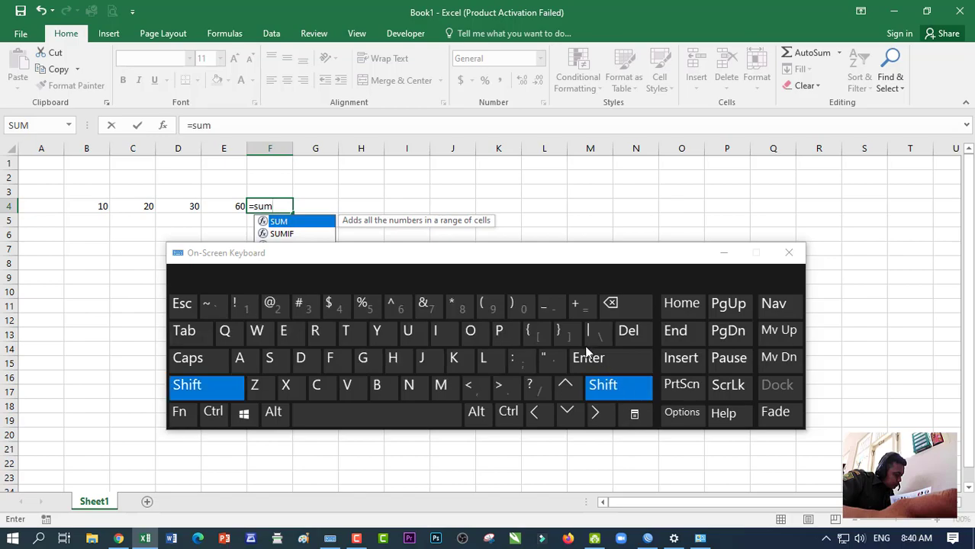
pyautogui.click(489, 306)
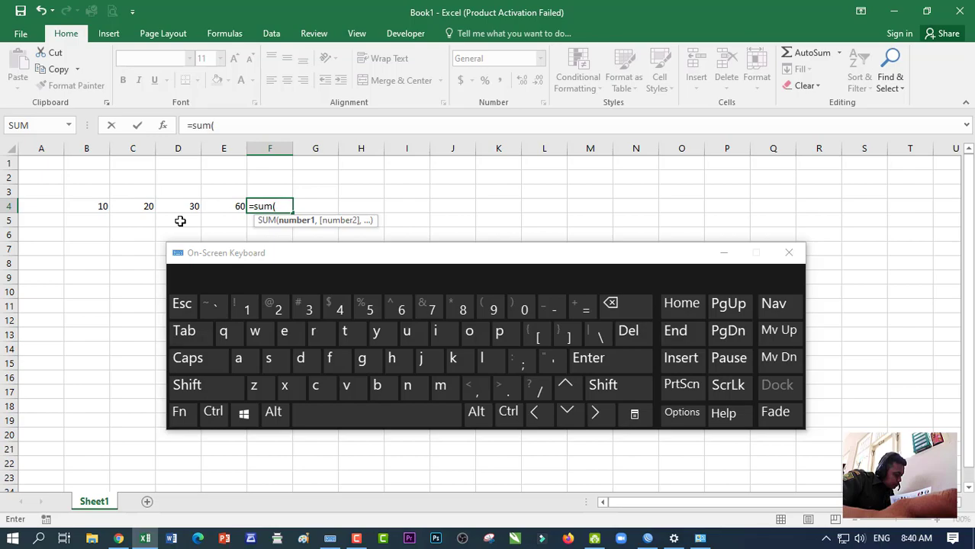
# Complete the SUM formula in F4 with the range B4:D4 and a closing parenthesis, then select E4 for comparison.
pyautogui.click(97, 204)
pyautogui.moveTo(96, 205); pyautogui.dragTo(163, 204)
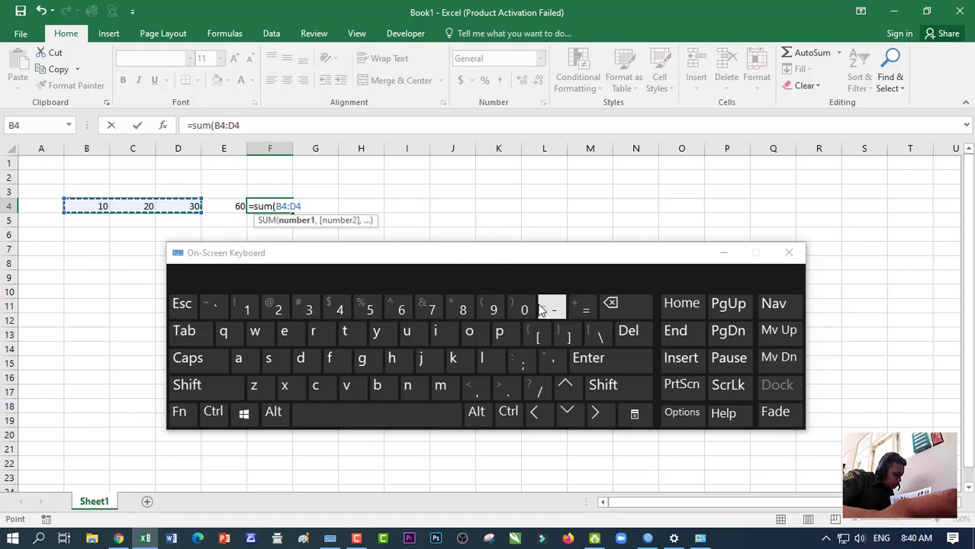
pyautogui.click(612, 385)
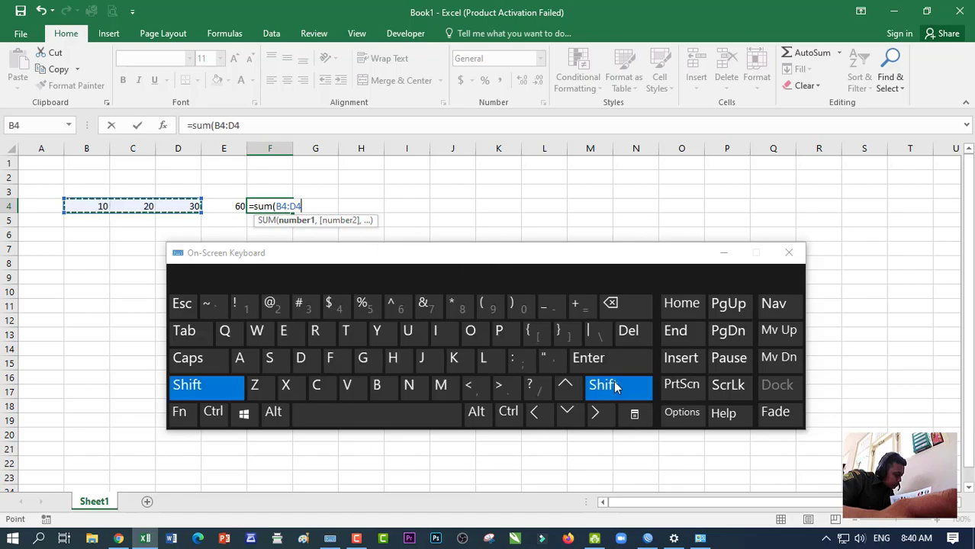
pyautogui.click(522, 305)
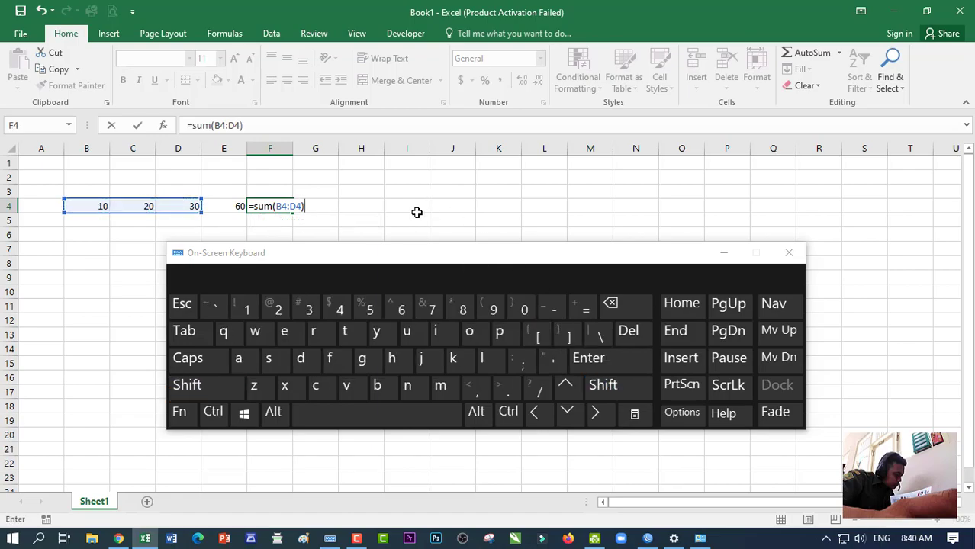
pyautogui.press('Return')
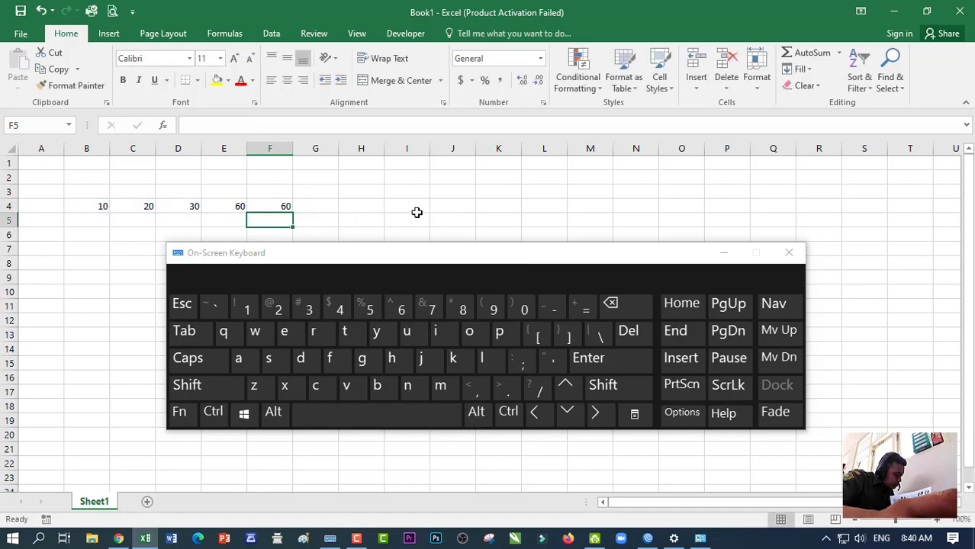
pyautogui.click(238, 206)
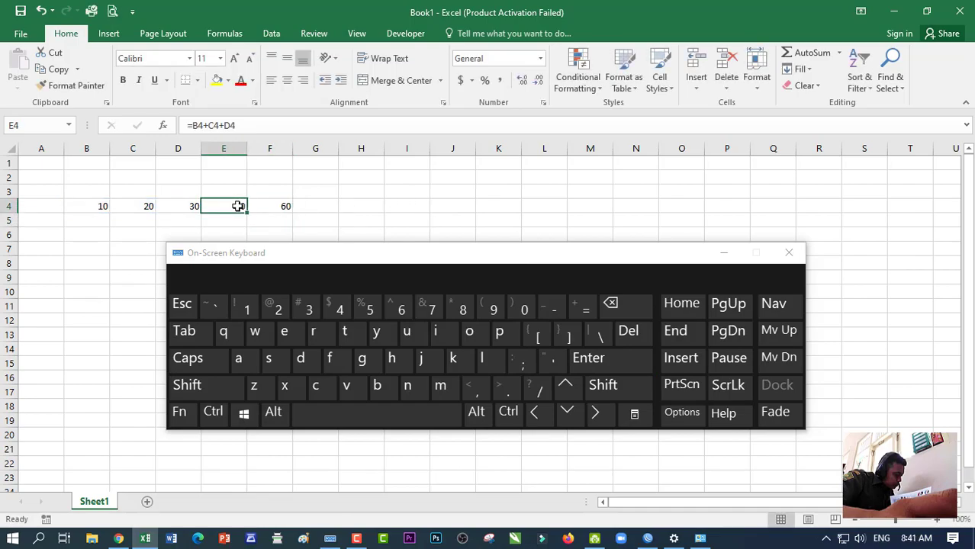
# Compare the plus-sign formula in cell E4 with the SUM formula in cell F4.
pyautogui.click(278, 205)
pyautogui.click(217, 204)
pyautogui.click(241, 125)
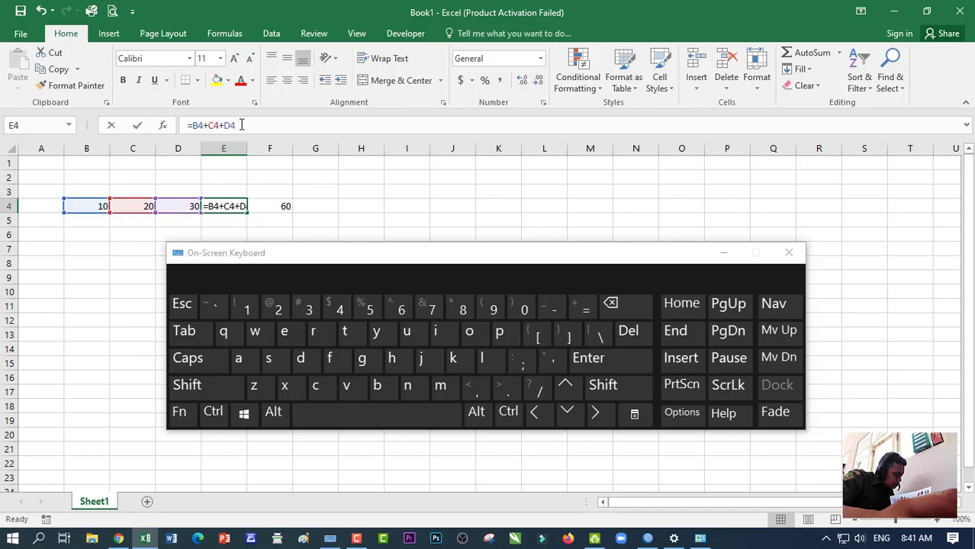
pyautogui.click(266, 220)
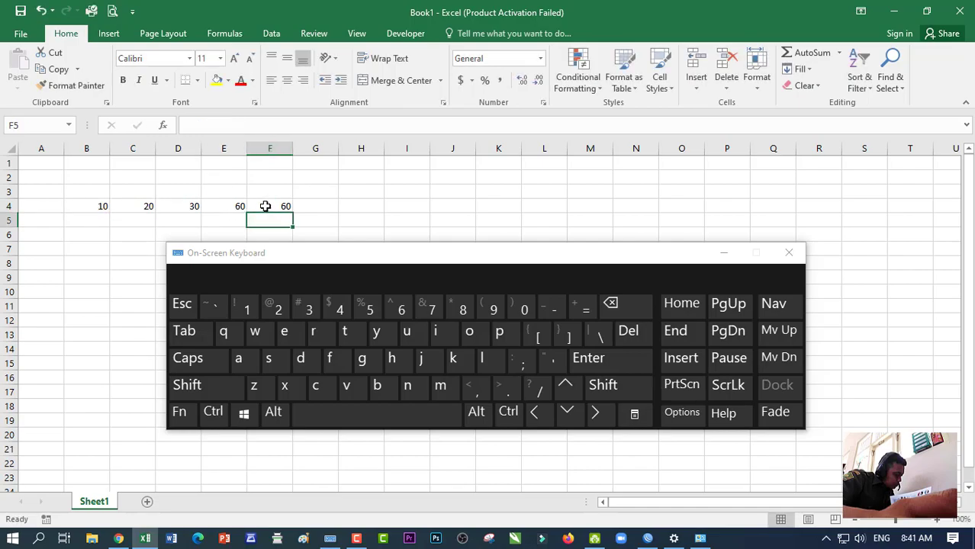
pyautogui.click(266, 206)
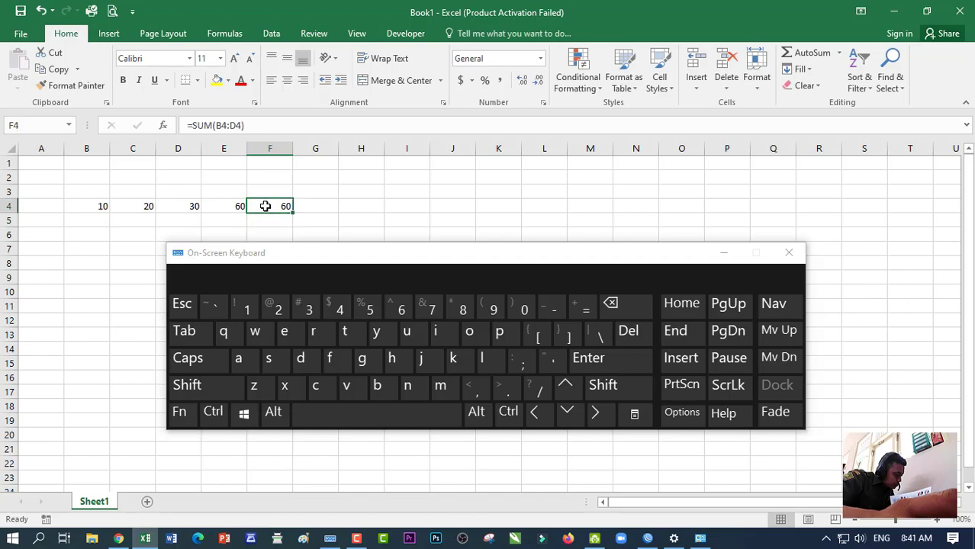
pyautogui.click(206, 125)
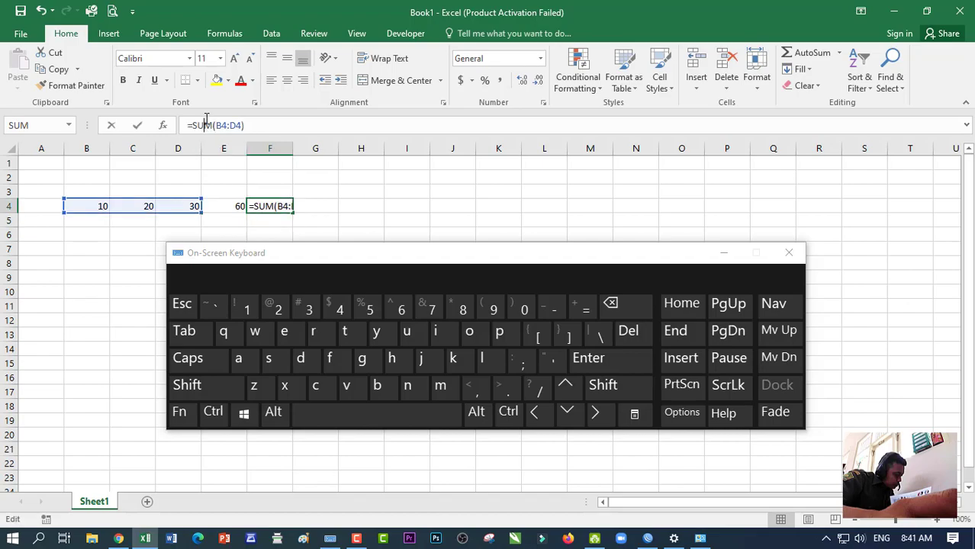
pyautogui.click(225, 222)
pyautogui.click(228, 202)
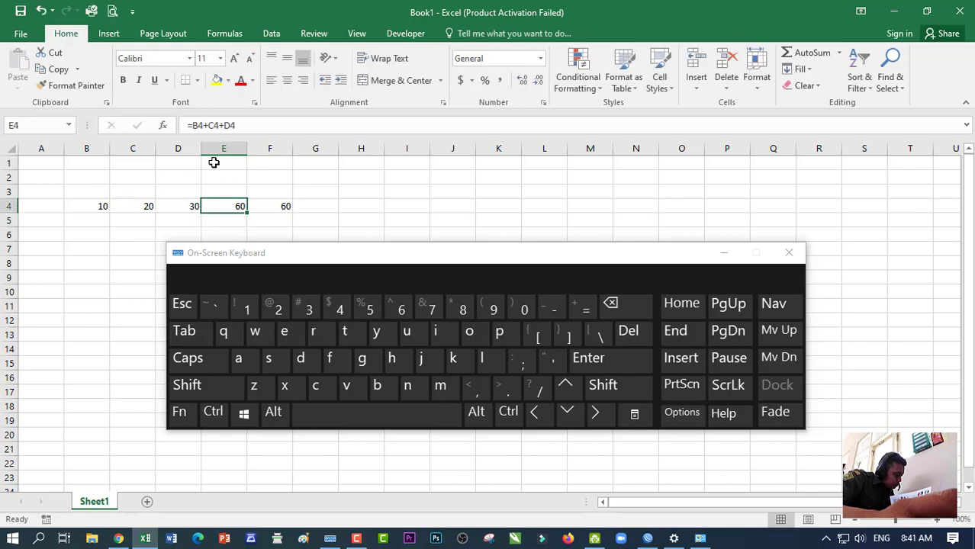
pyautogui.click(209, 125)
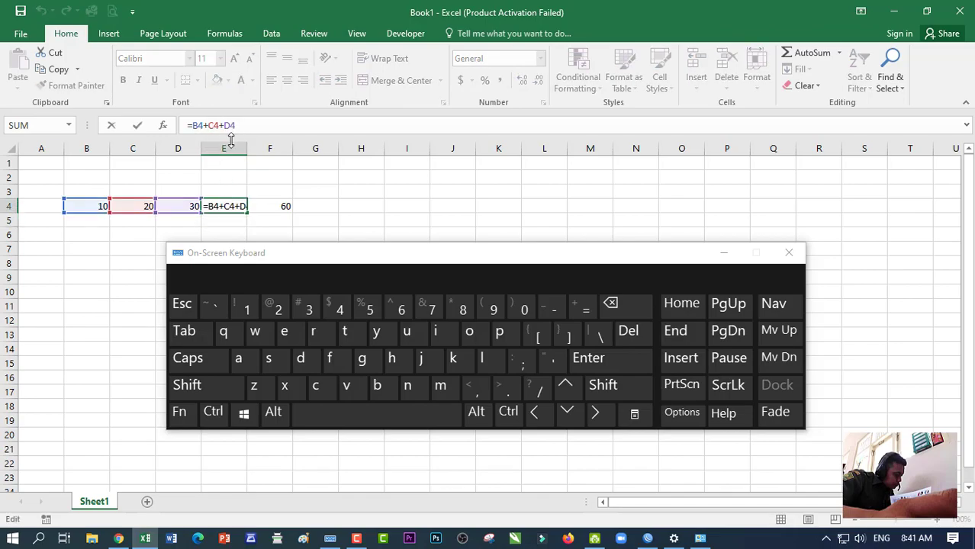
pyautogui.click(353, 220)
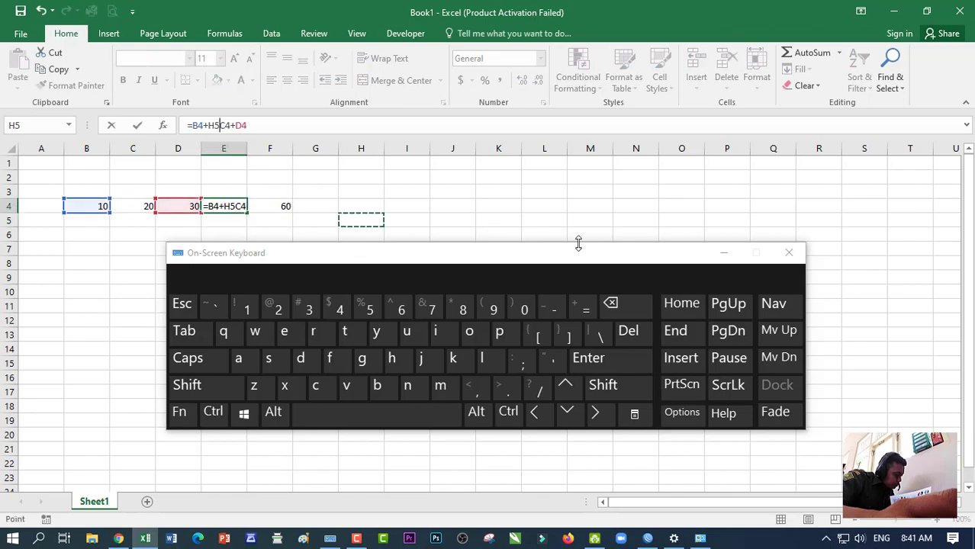
# Minimize the On-Screen Keyboard, start the WiFi video feed in DroidCam Client, and return to the Excel worksheet.
pyautogui.click(724, 252)
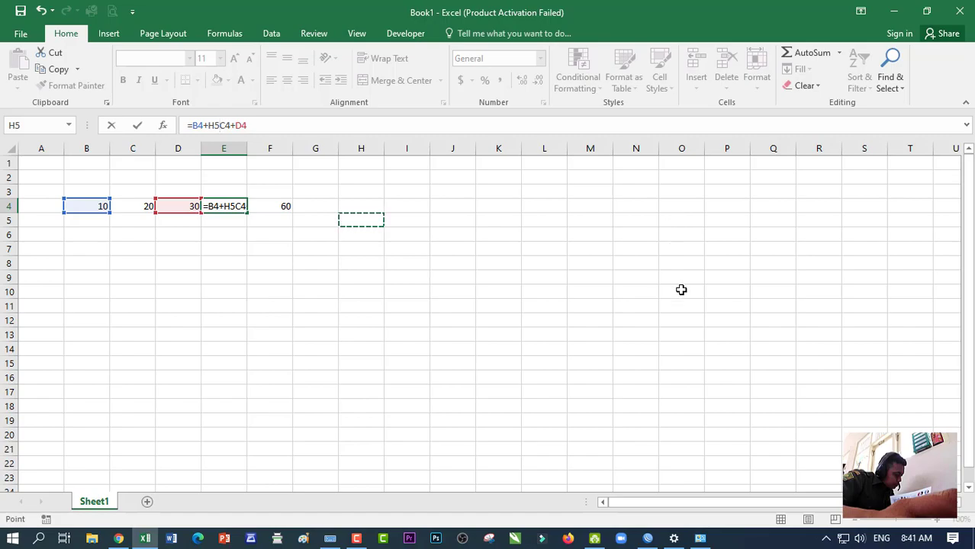
pyautogui.click(595, 539)
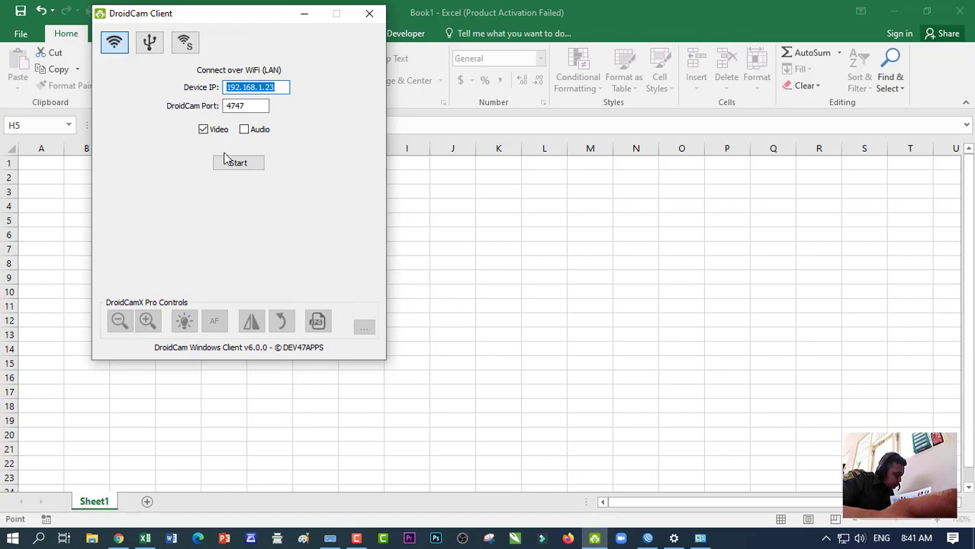
pyautogui.click(230, 165)
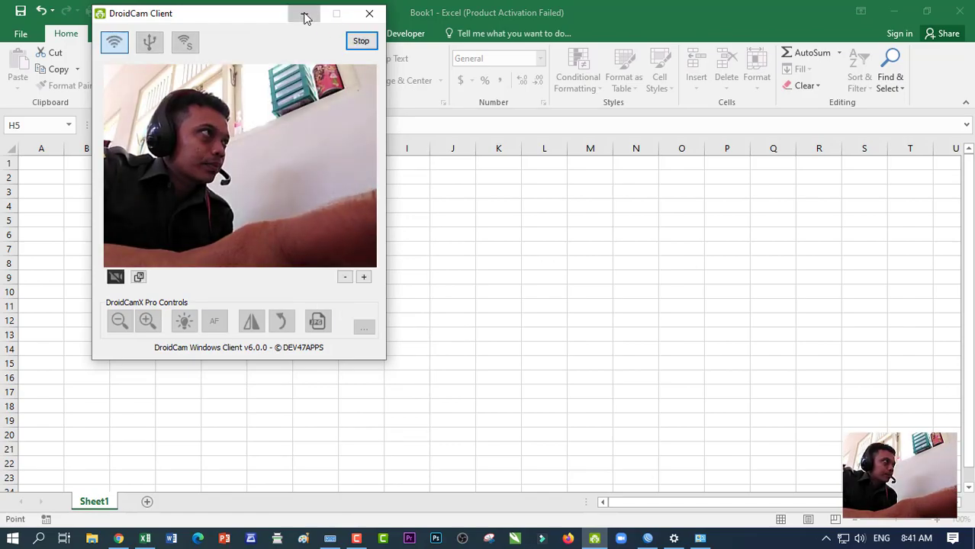
pyautogui.click(304, 13)
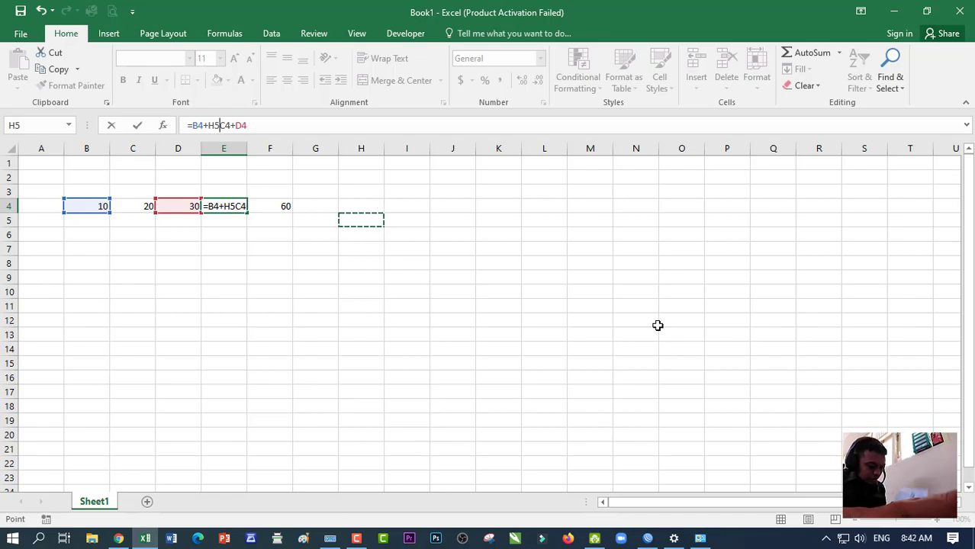
pyautogui.click(183, 277)
pyautogui.click(246, 126)
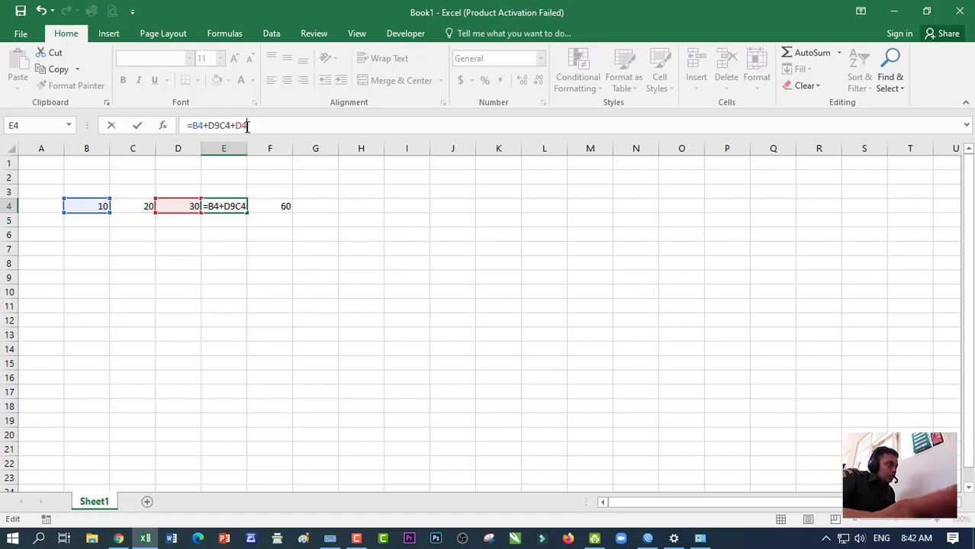
pyautogui.press('Return')
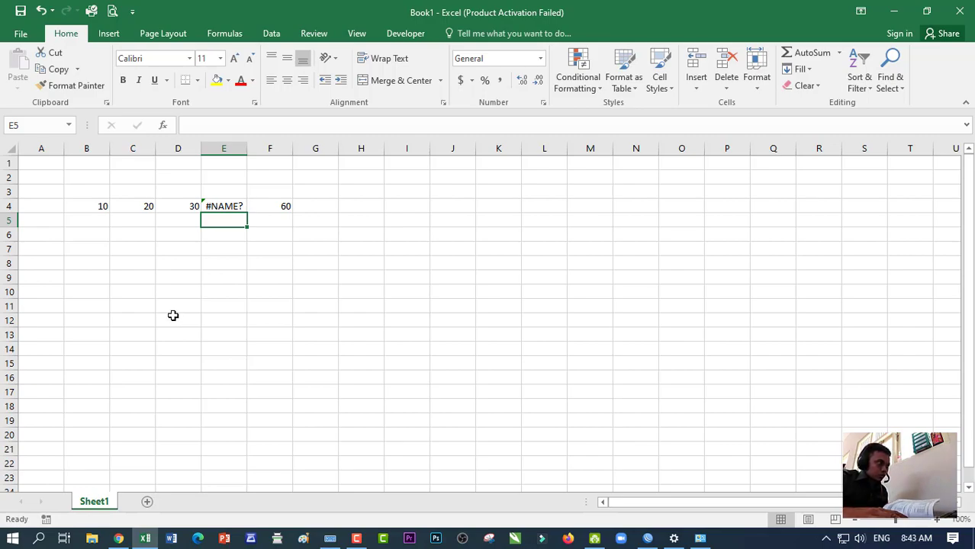
# Delete the broken formula in E4 and clear the contents of cells B4:G4.
pyautogui.click(170, 274)
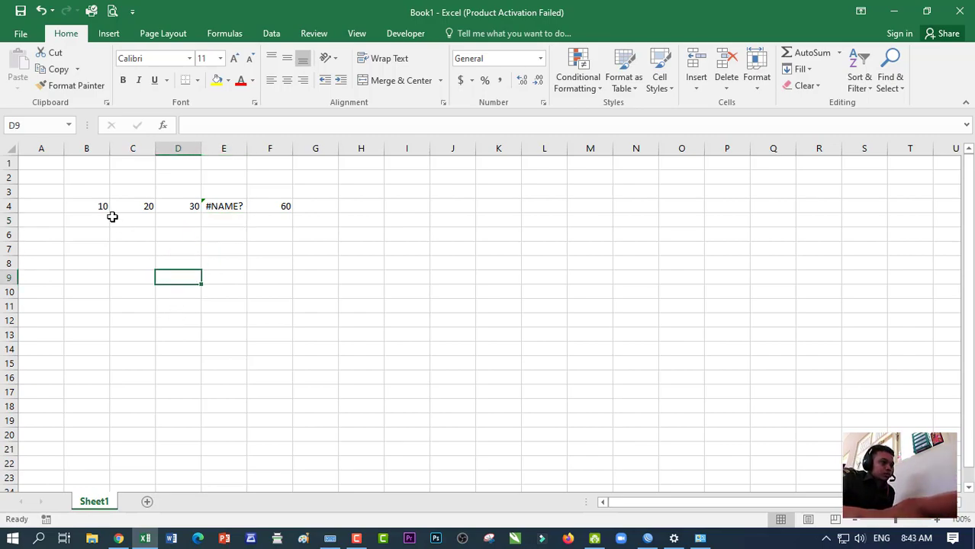
pyautogui.click(102, 206)
pyautogui.click(218, 207)
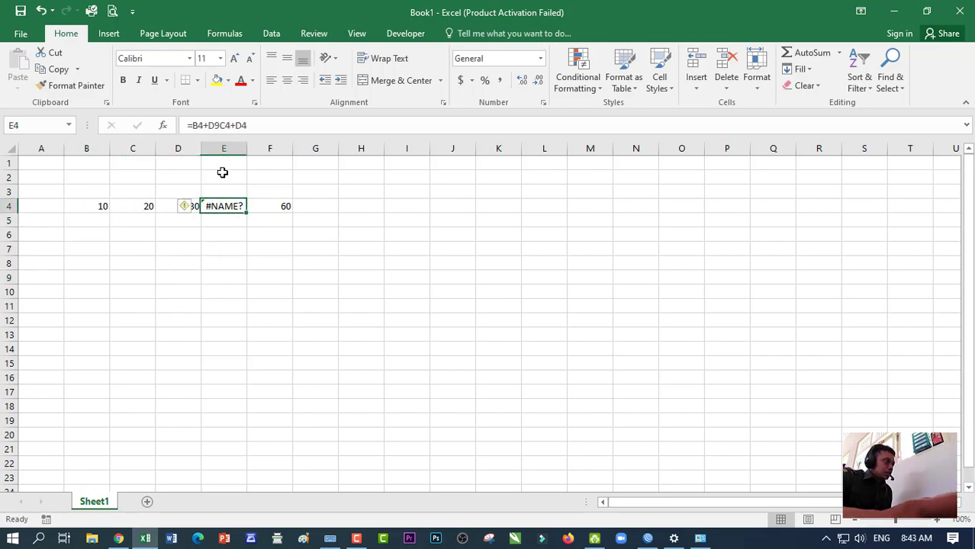
pyautogui.click(252, 126)
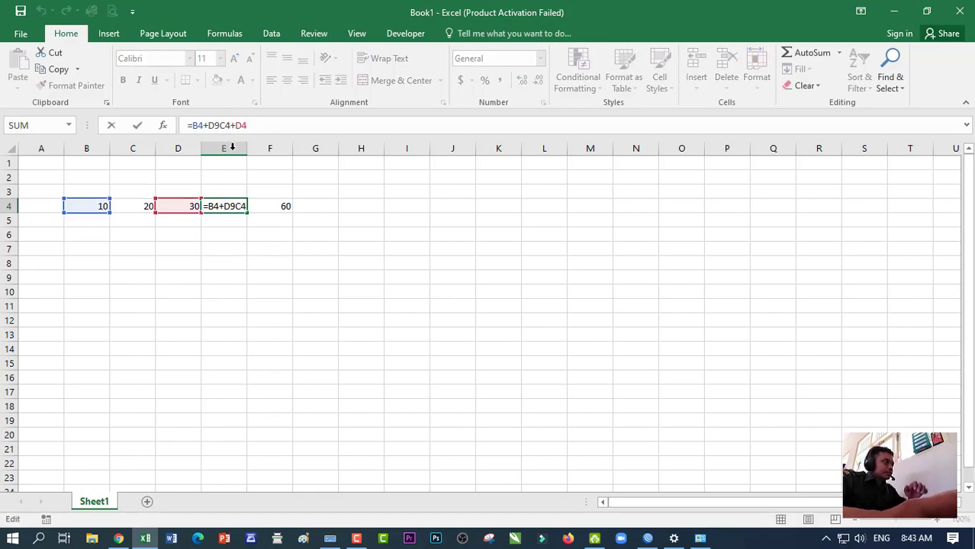
pyautogui.moveTo(257, 124); pyautogui.dragTo(167, 123)
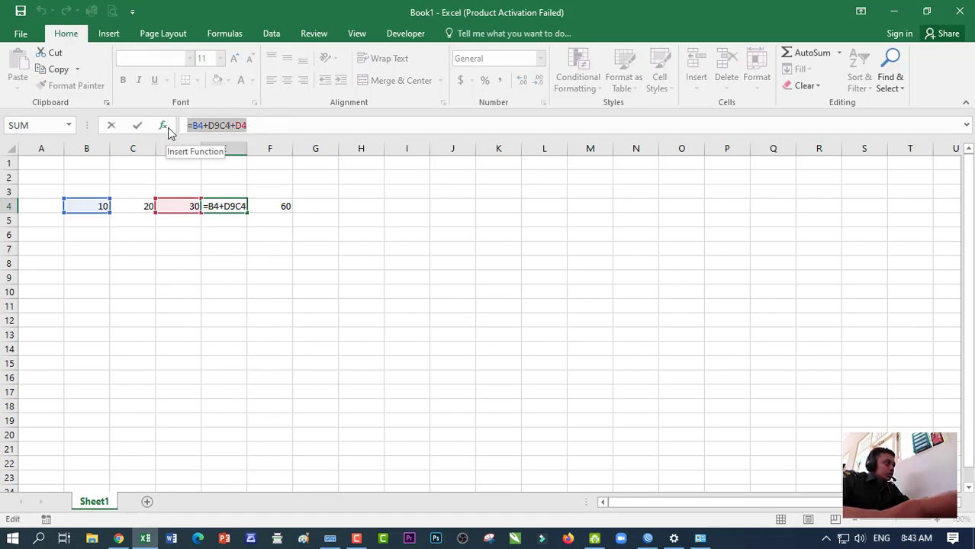
pyautogui.press('Delete')
pyautogui.click(160, 259)
pyautogui.moveTo(103, 209); pyautogui.dragTo(293, 211)
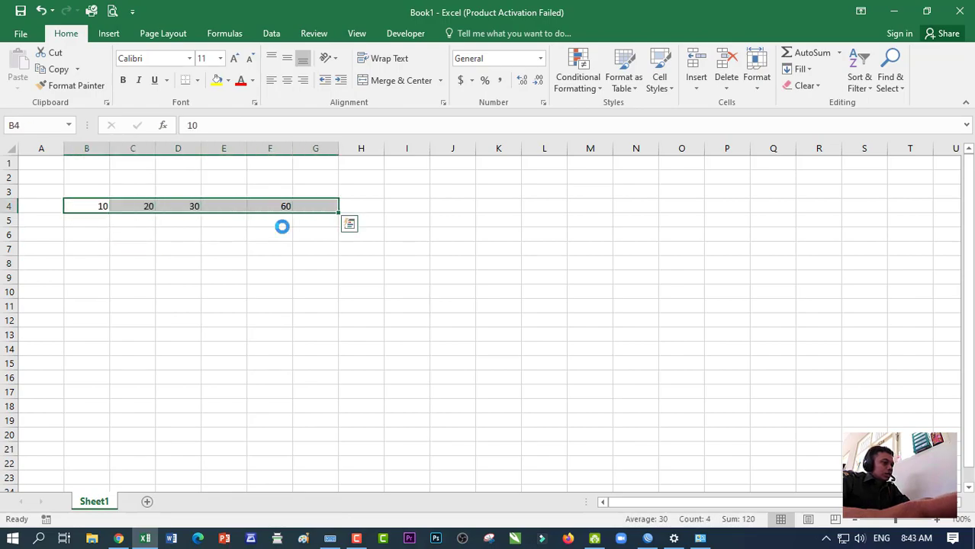
pyautogui.press('Delete')
pyautogui.click(270, 234)
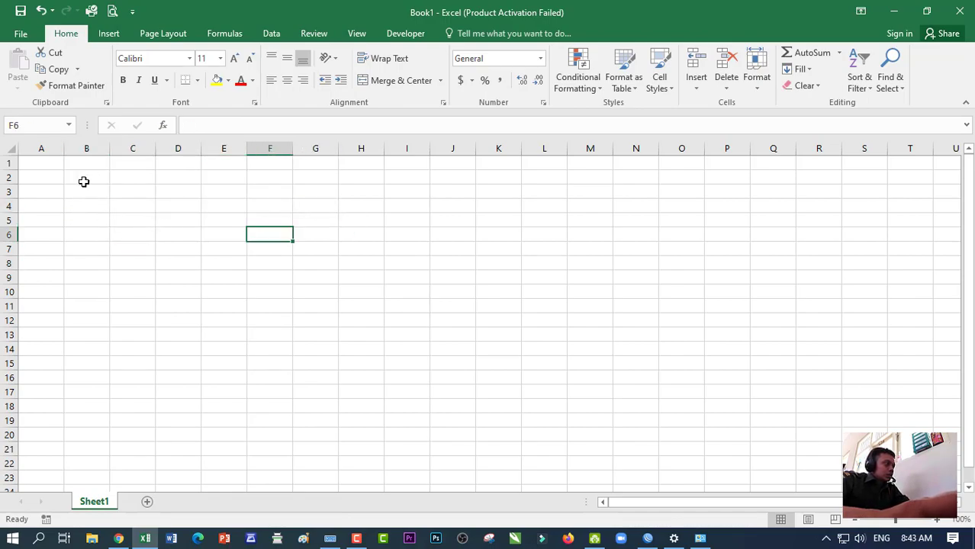
# Enter the title TOKO ALAT TULIS DORA in cell A1.
pyautogui.click(41, 163)
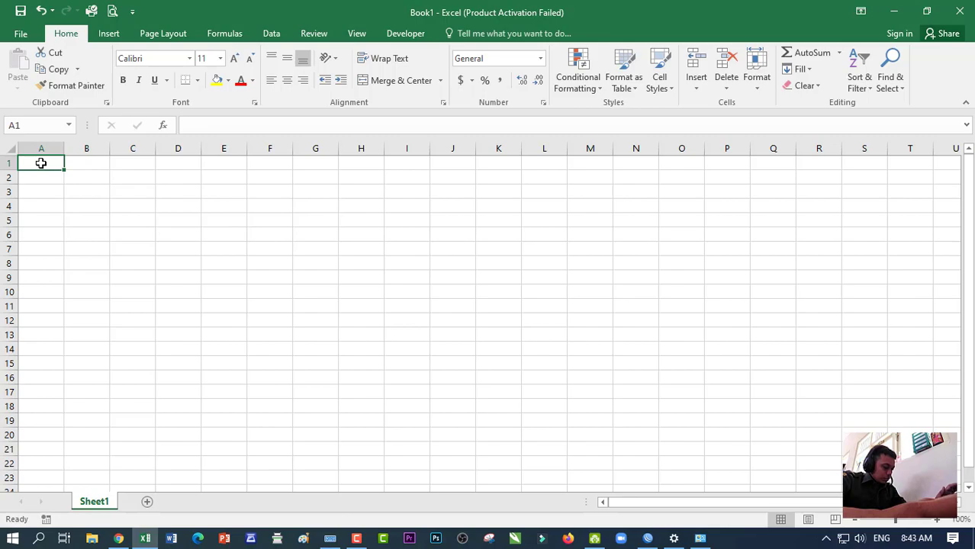
pyautogui.write('TOKO')
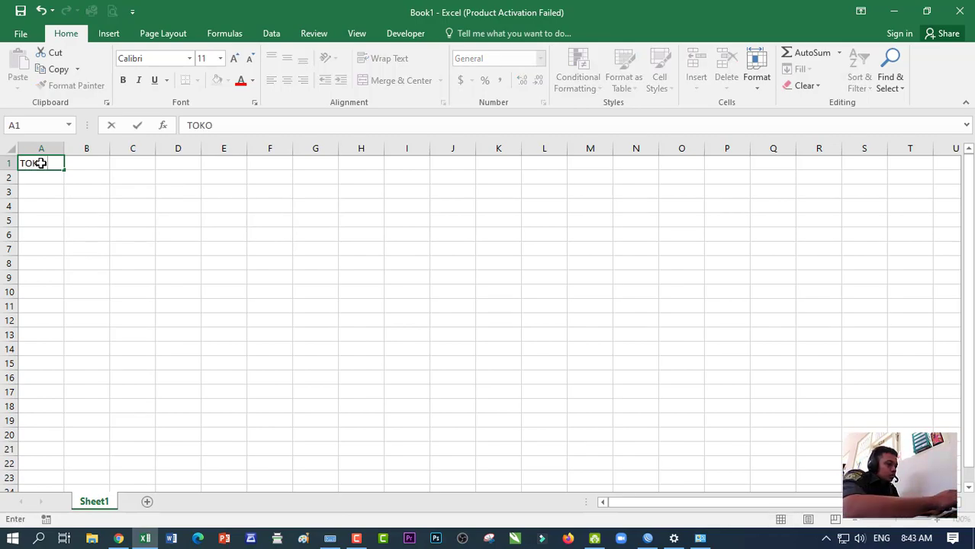
pyautogui.write(' ALAT TUL')
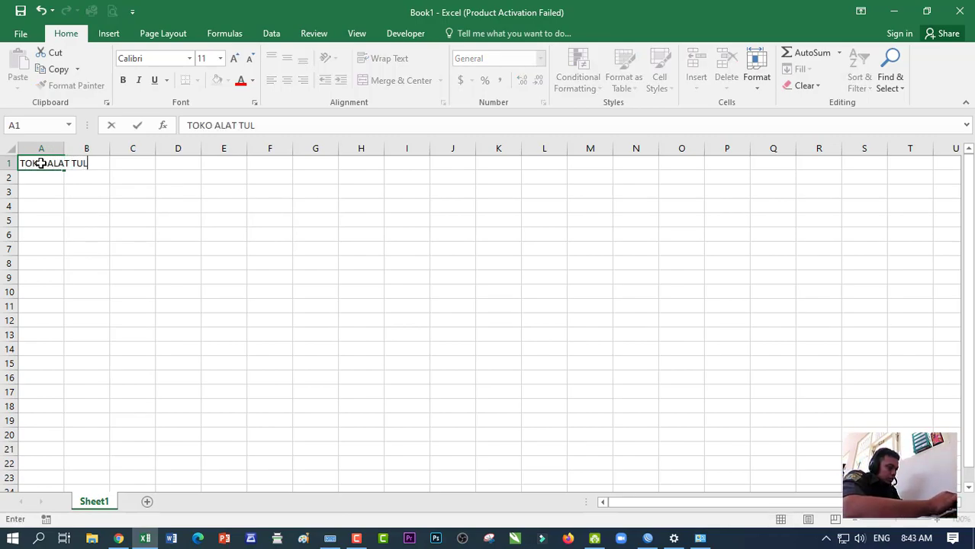
pyautogui.write('IS DORA')
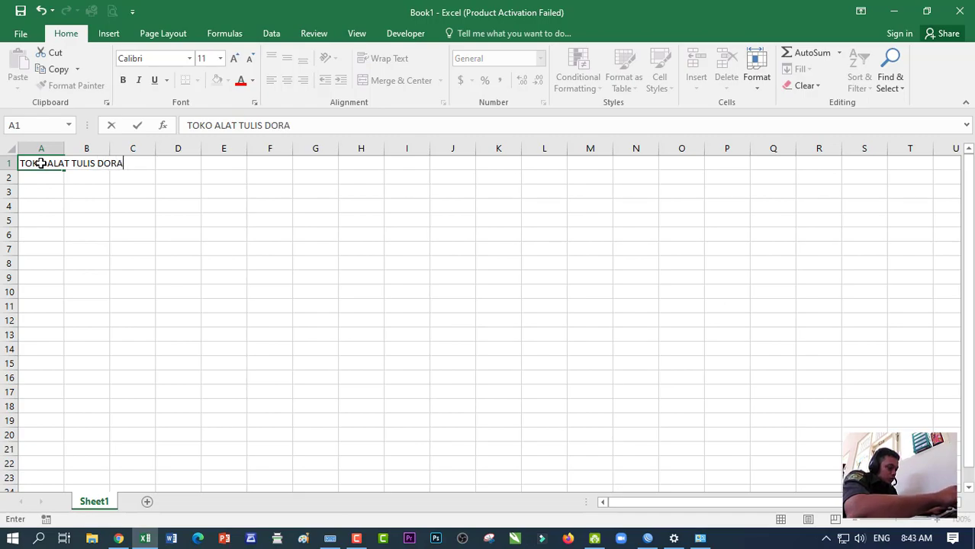
# Enter the column header Barang in cell A3, with only its first letter capitalized.
pyautogui.click(44, 193)
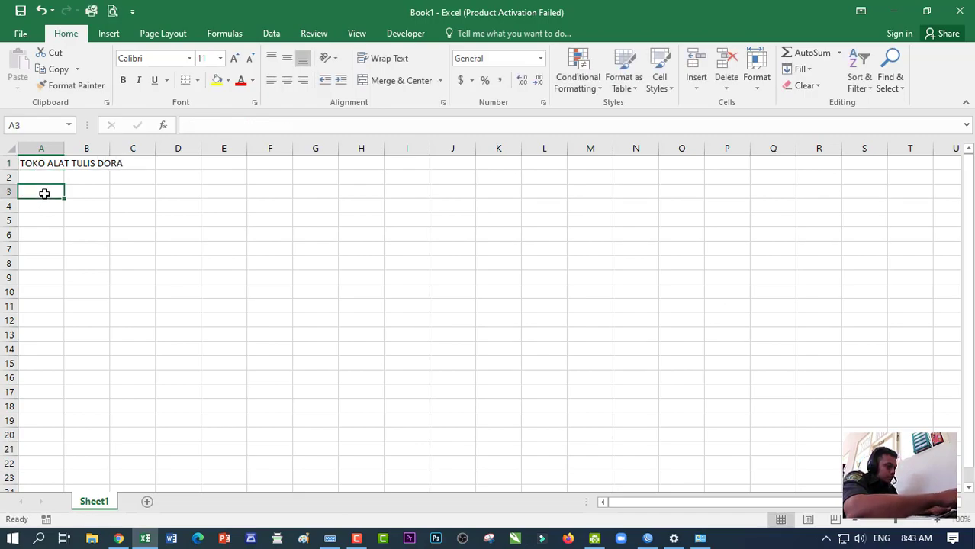
pyautogui.write('bARANG')
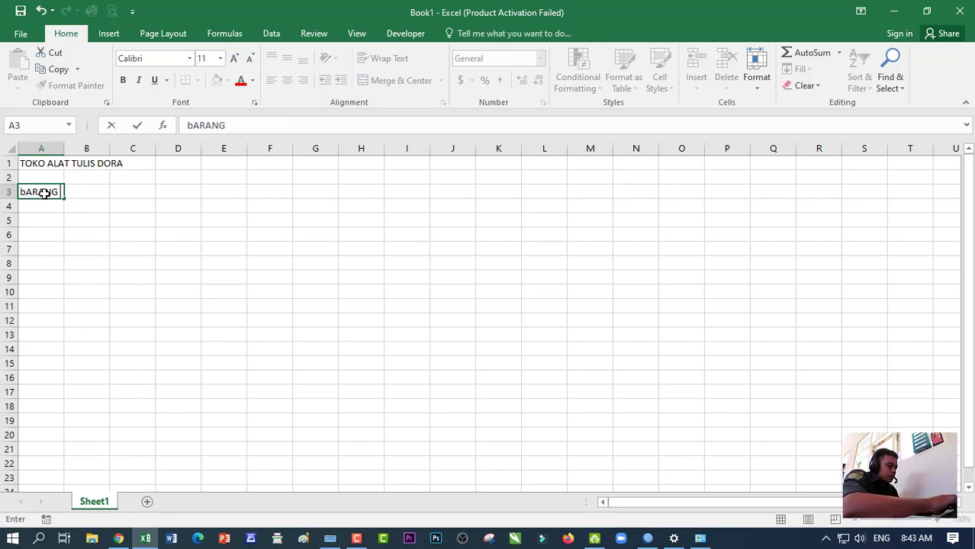
pyautogui.press('BackSpace')
pyautogui.press('BackSpace')
pyautogui.press('BackSpace')
pyautogui.press('BackSpace')
pyautogui.press('BackSpace')
pyautogui.press('BackSpace')
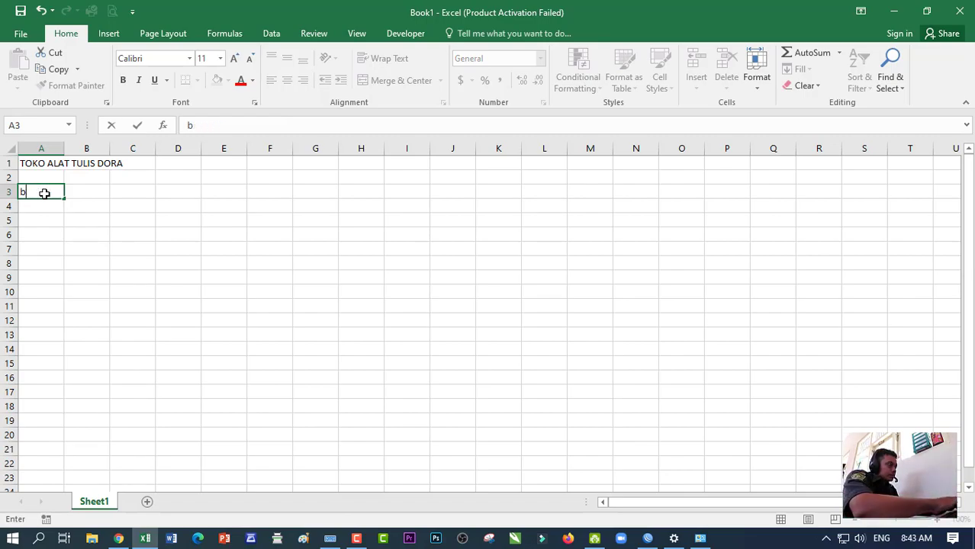
pyautogui.write('Ba')
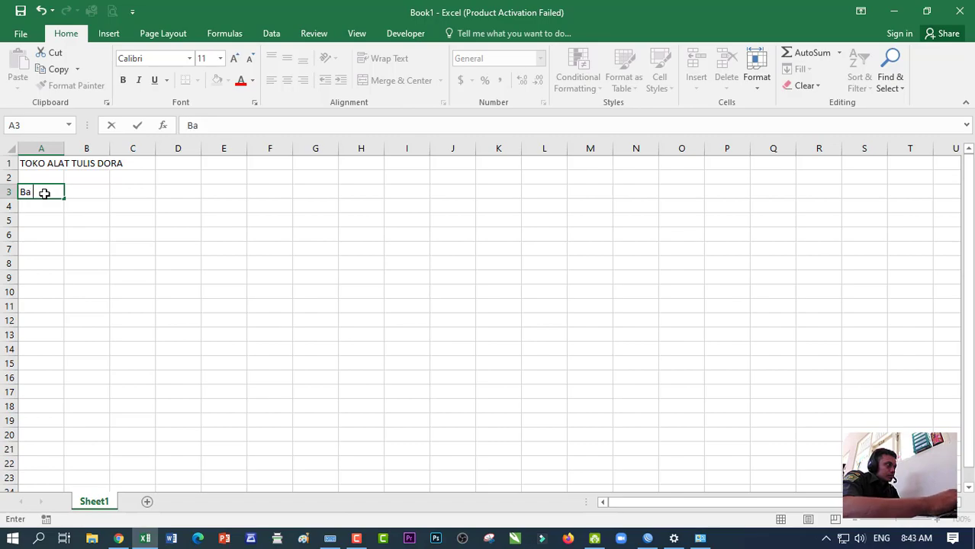
pyautogui.write('rang')
pyautogui.press('Tab')
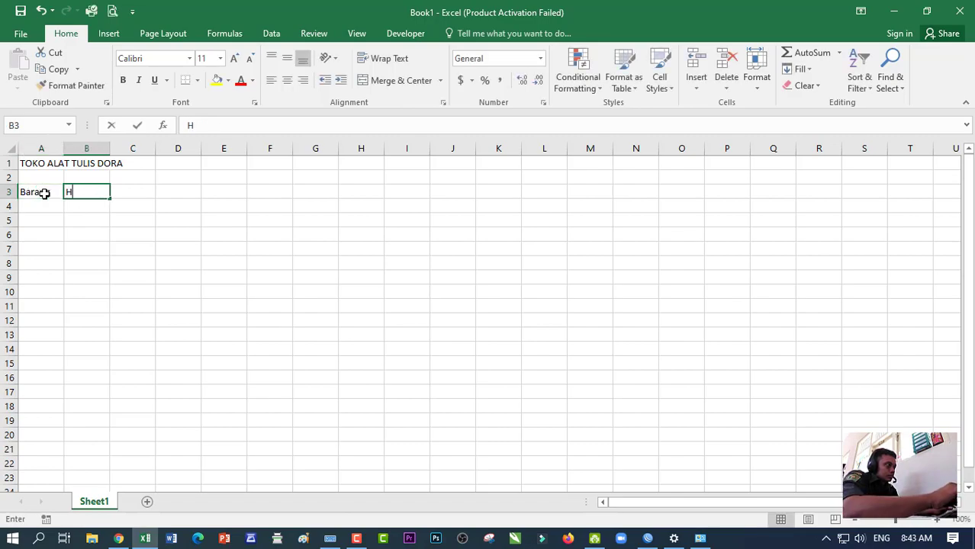
# Add the column headers Harga Satuan in cell B3 and Jumlah Barang in cell C3.
pyautogui.write('Harga s')
pyautogui.press('BackSpace')
pyautogui.write('Satuan')
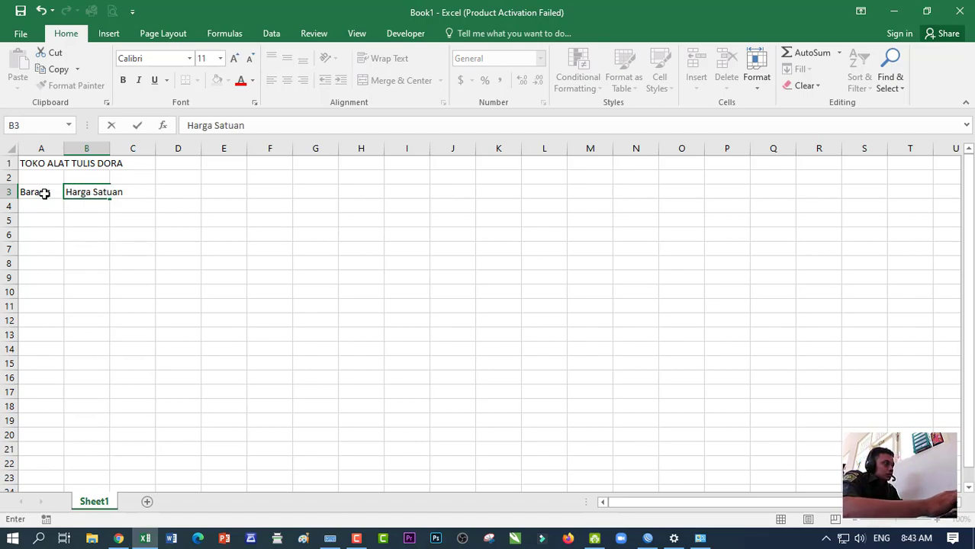
pyautogui.press('Tab')
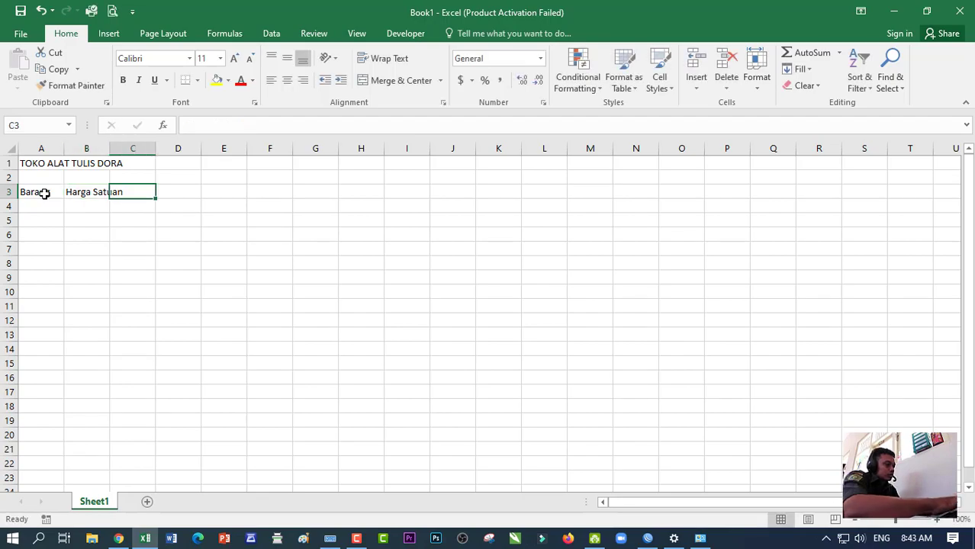
pyautogui.write('Juml')
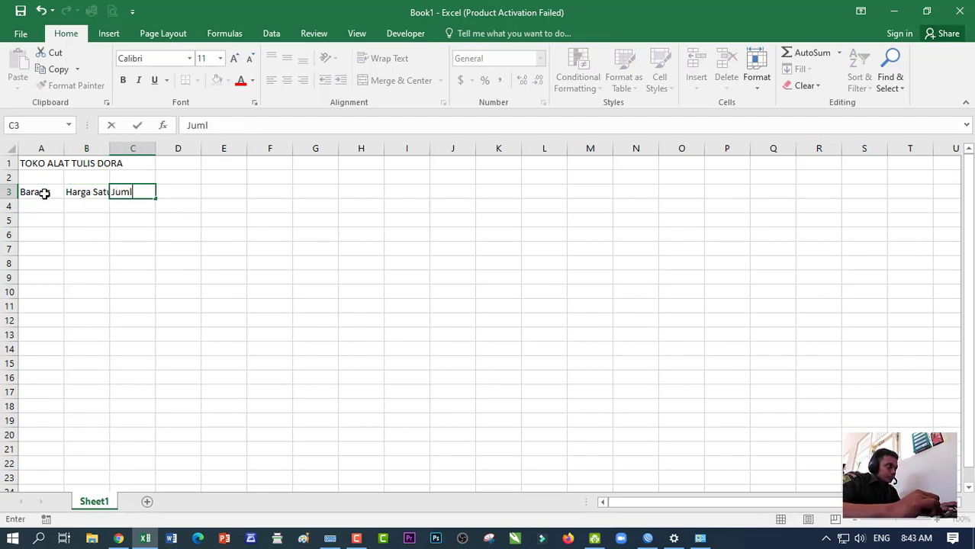
pyautogui.write('ah Barang')
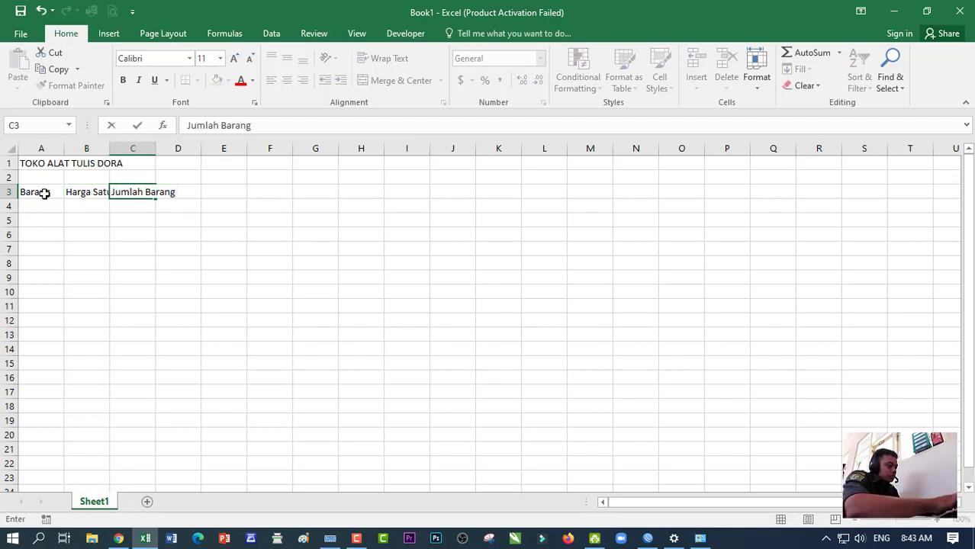
# Enter the column header Jumlah Harga in cell D3.
pyautogui.click(185, 187)
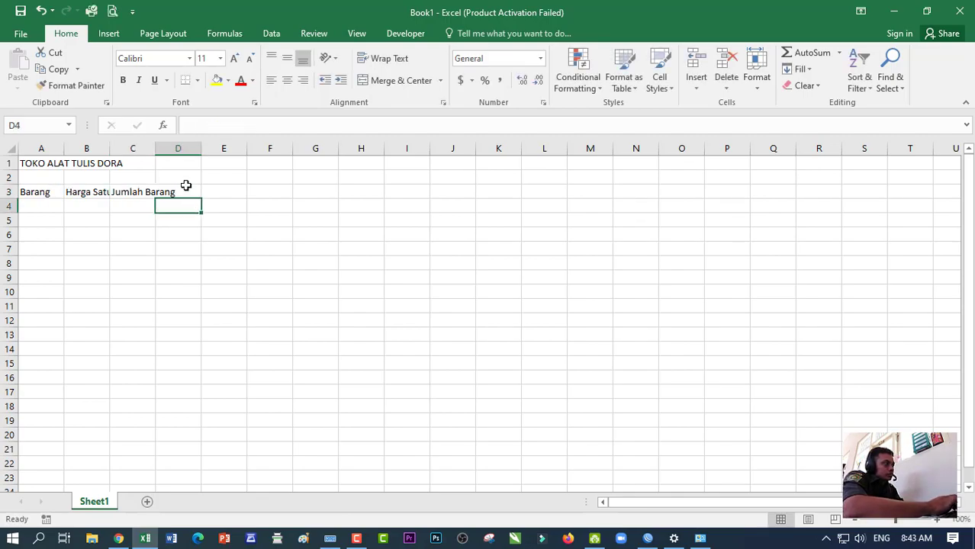
pyautogui.write('Jumlah')
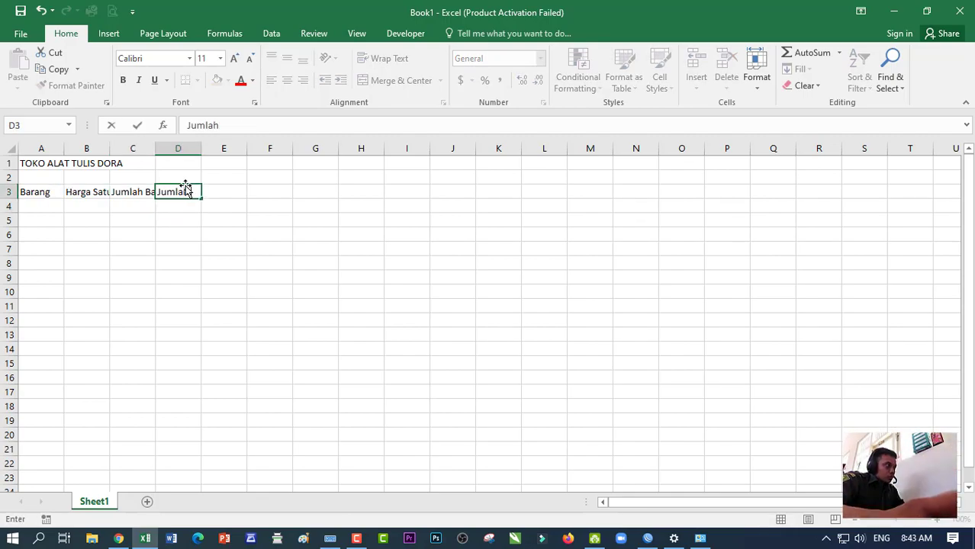
pyautogui.write(' Hrga')
pyautogui.press('BackSpace')
pyautogui.press('BackSpace')
pyautogui.press('BackSpace')
pyautogui.write('arga')
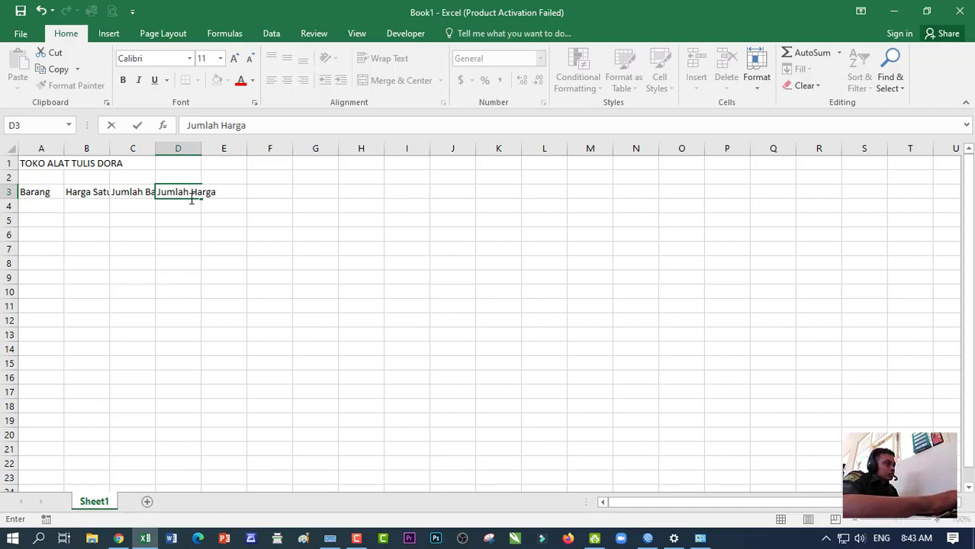
# Enter the column header Diskon in cell E3.
pyautogui.click(226, 192)
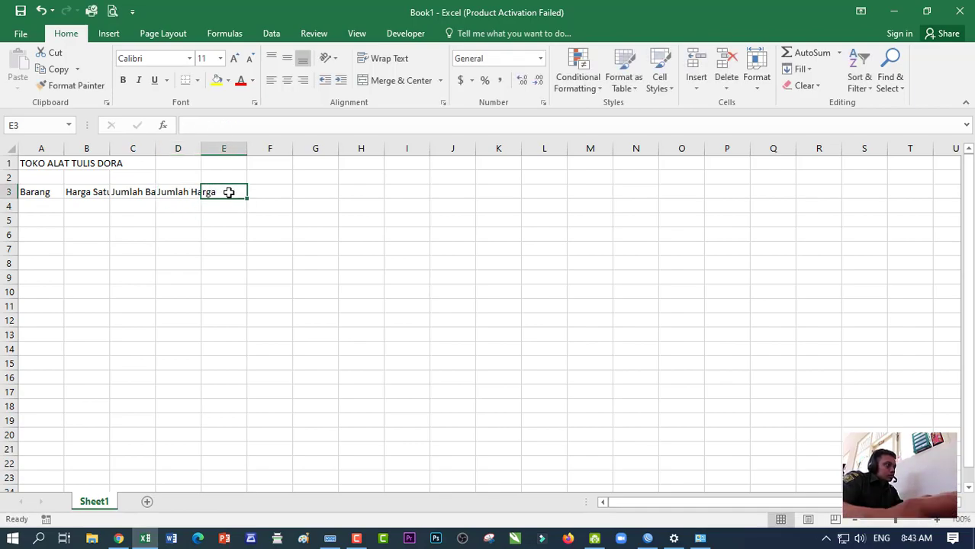
pyautogui.write('Diskonm')
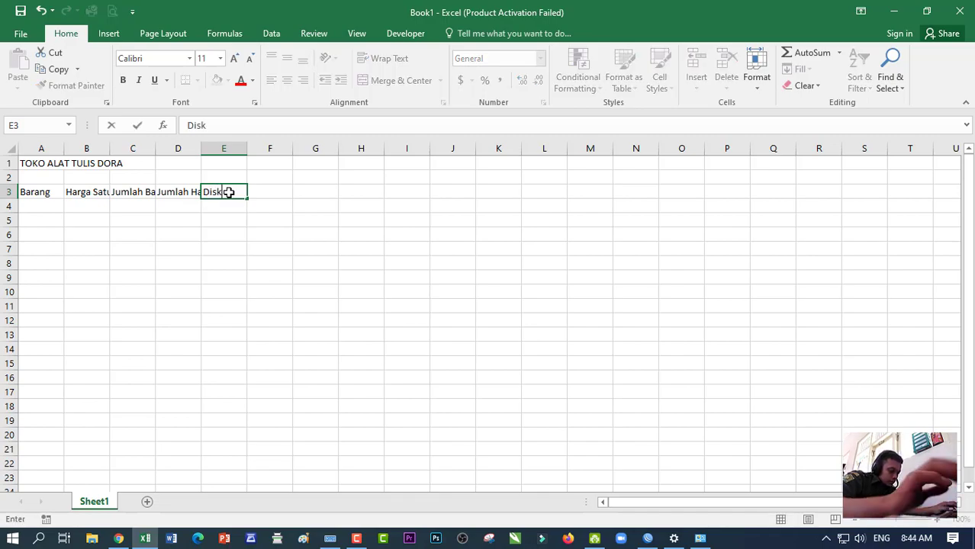
pyautogui.press('BackSpace')
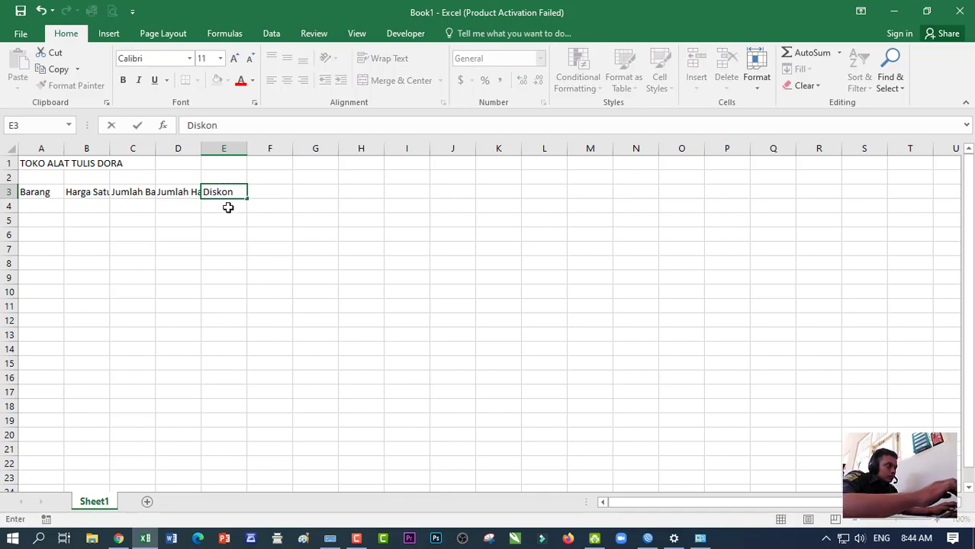
pyautogui.press('Return')
# Enter the column header Harga Bersih in cell F3.
pyautogui.click(261, 193)
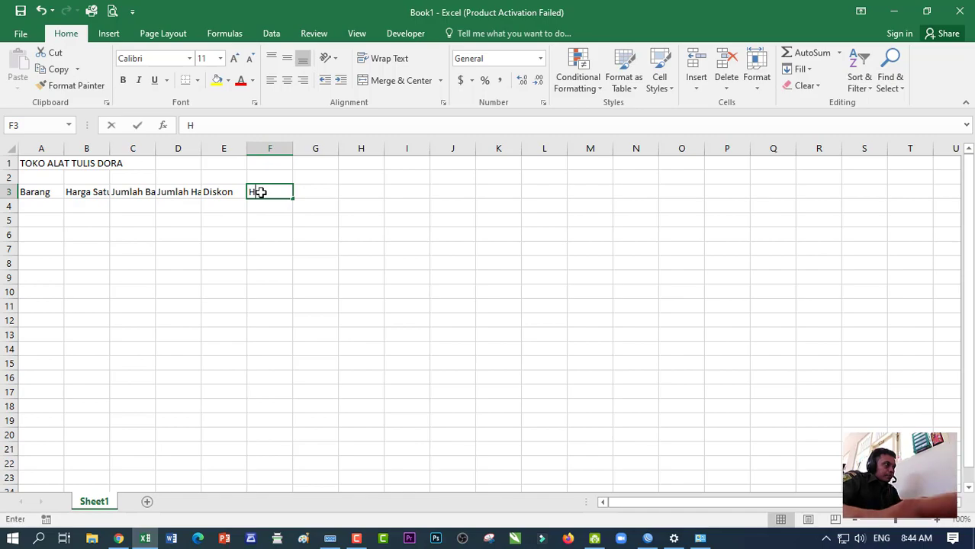
pyautogui.write('Harga bv')
pyautogui.press('BackSpace')
pyautogui.press('BackSpace')
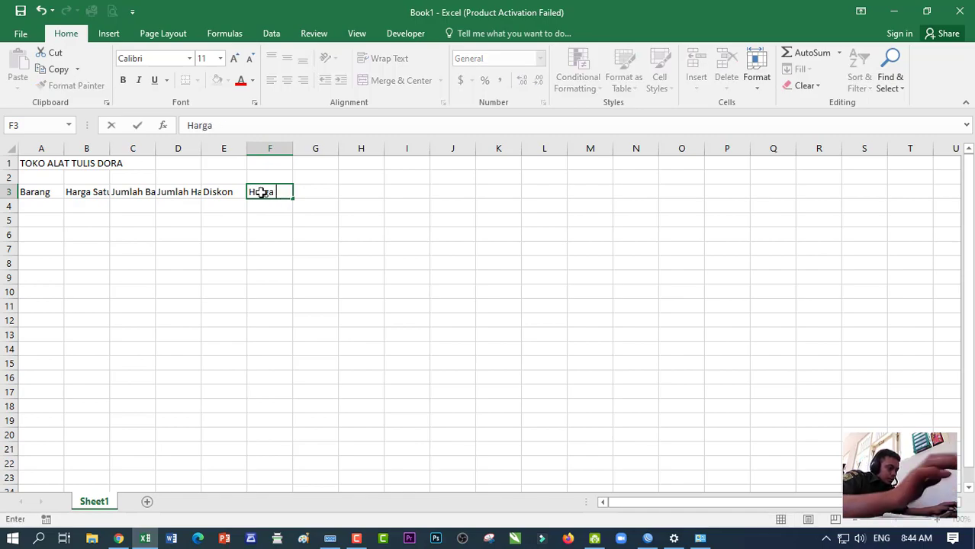
pyautogui.write('Bersih')
pyautogui.click(263, 249)
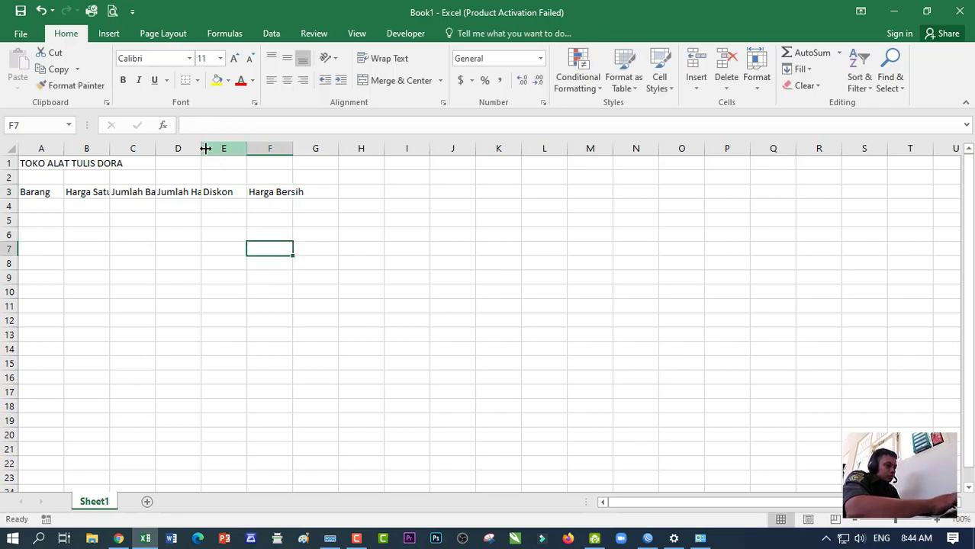
# Widen columns D and B so the headers Jumlah Harga and Harga Satuan fit.
pyautogui.moveTo(201, 146); pyautogui.dragTo(219, 147)
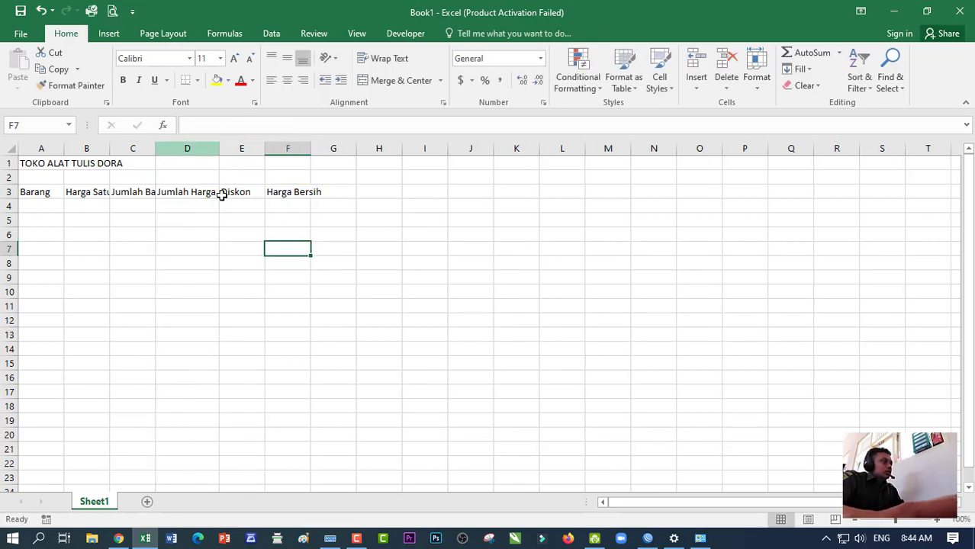
pyautogui.click(58, 193)
pyautogui.click(86, 192)
pyautogui.click(137, 191)
pyautogui.moveTo(109, 150); pyautogui.dragTo(126, 150)
pyautogui.click(167, 218)
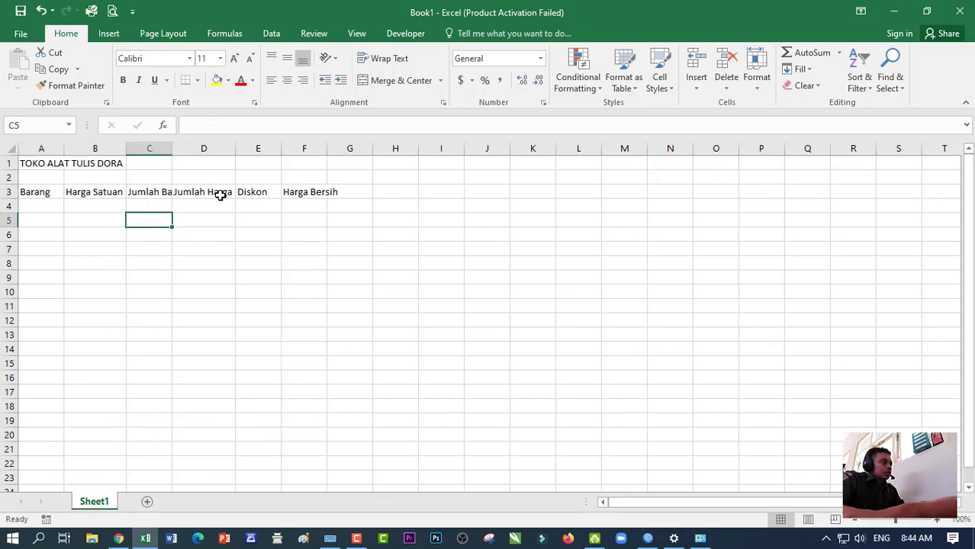
# Auto-fit the width of column F to the header Harga Bersih.
pyautogui.click(211, 191)
pyautogui.click(259, 192)
pyautogui.click(303, 192)
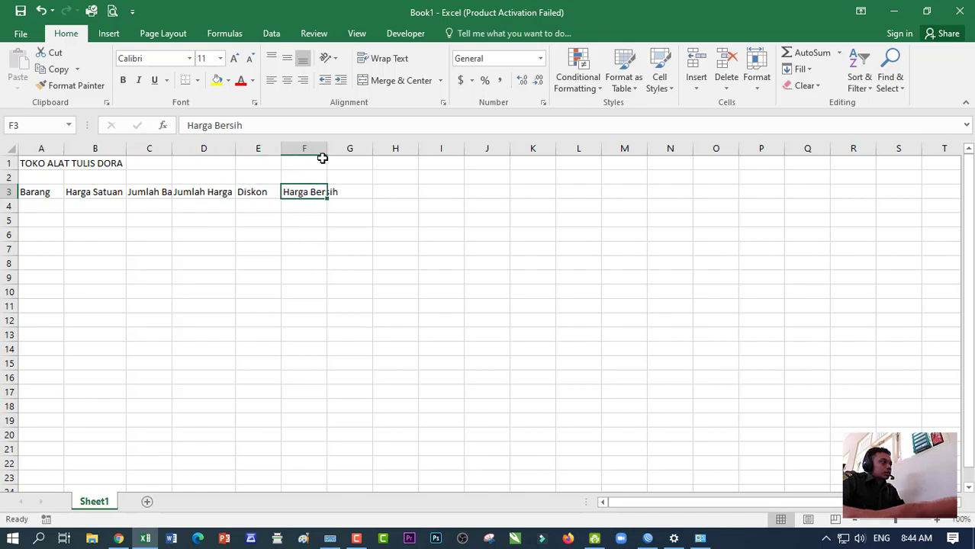
pyautogui.doubleClick(326, 148)
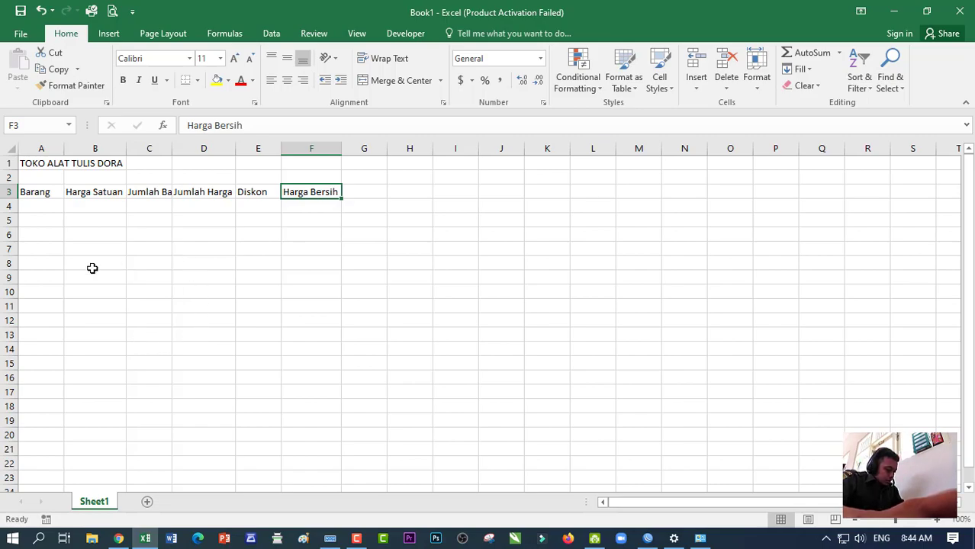
# List the items Pensil, Pulpen, Penghapus and Rautan in cells A4 to A7.
pyautogui.click(42, 205)
pyautogui.write('Pe')
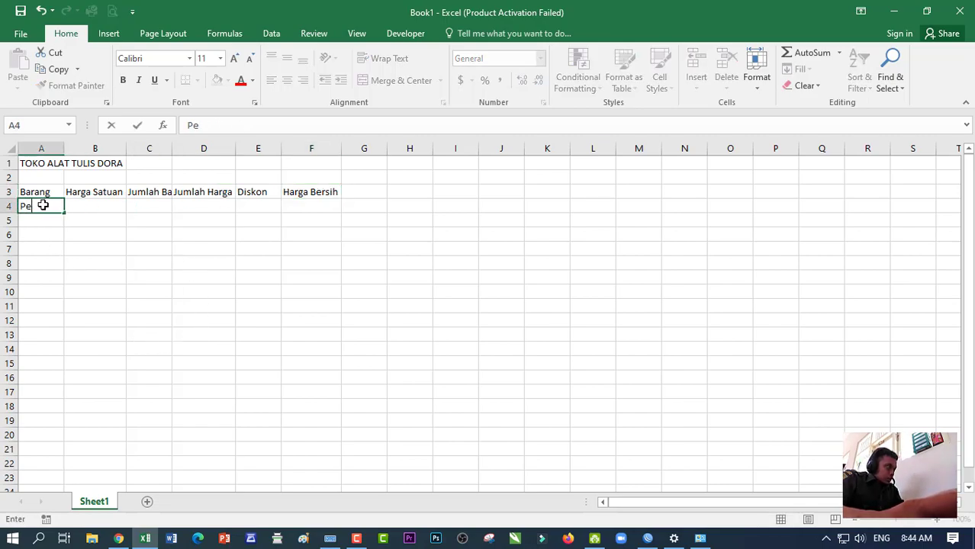
pyautogui.write('nsil')
pyautogui.press('Return')
pyautogui.write('Pulpen')
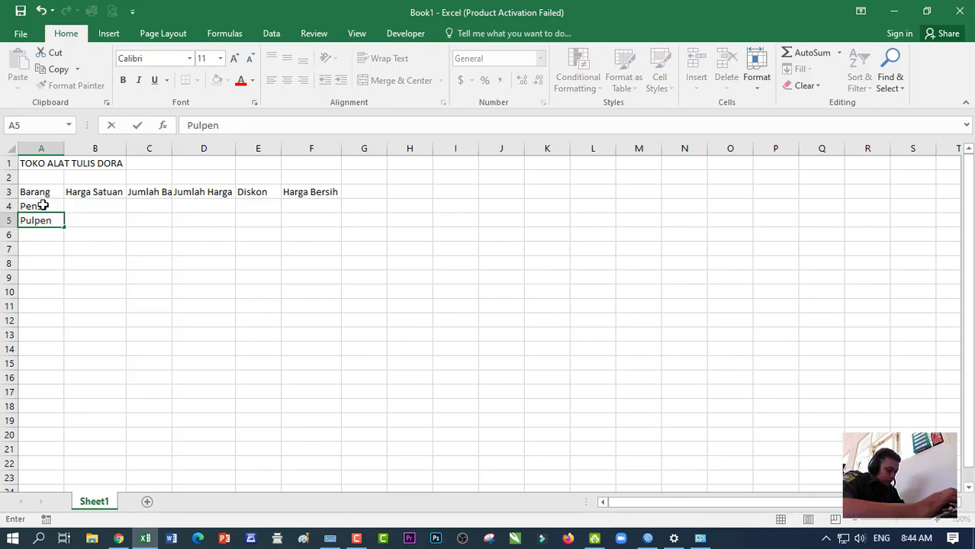
pyautogui.press('Return')
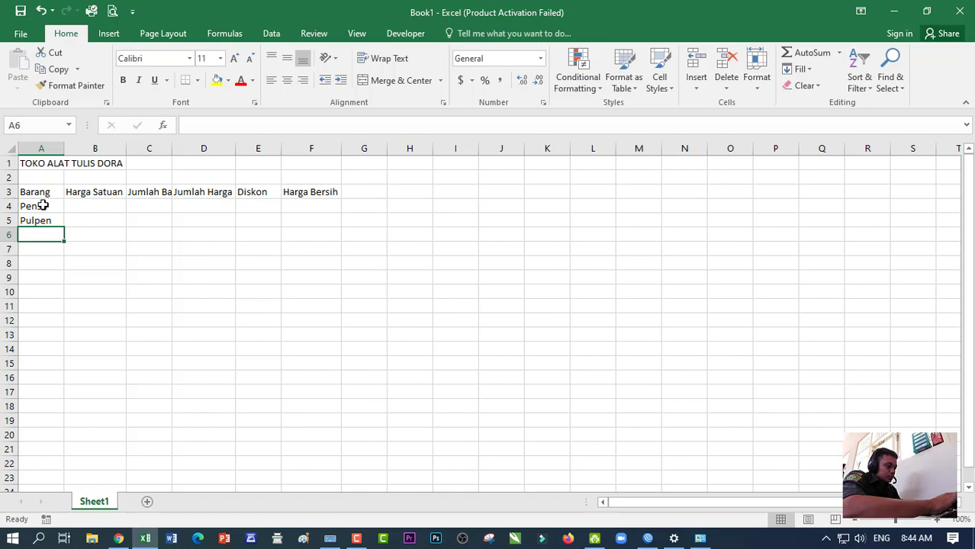
pyautogui.write('Penghapus')
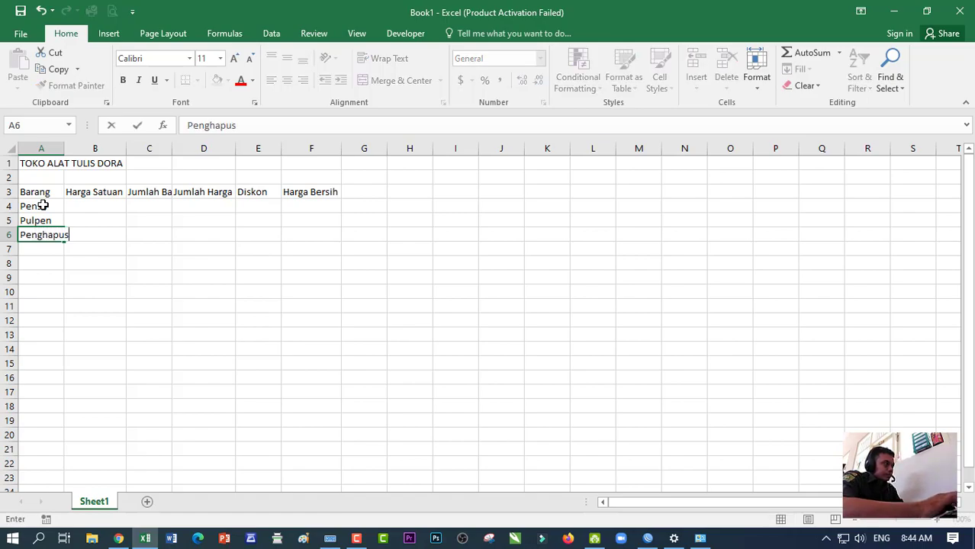
pyautogui.press('Return')
pyautogui.write('Rautan')
pyautogui.press('Return')
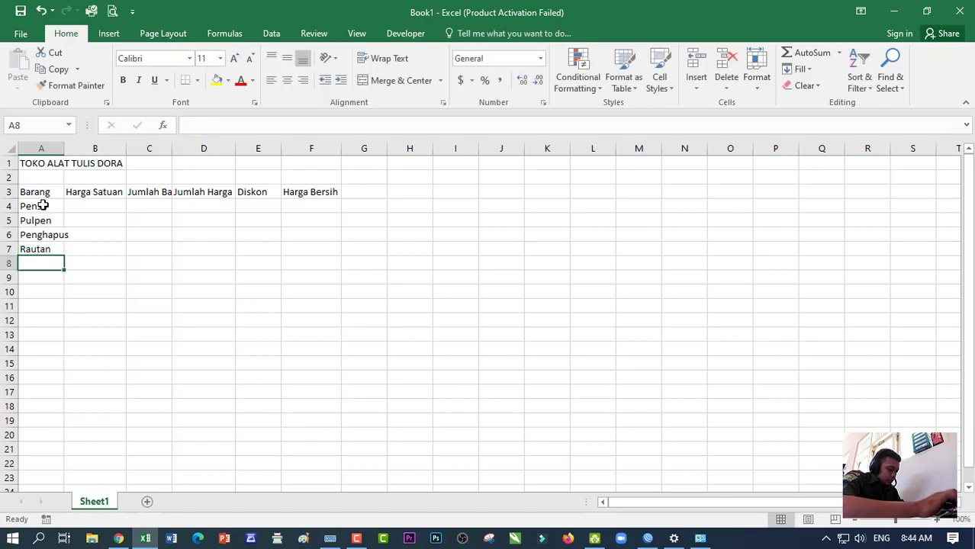
# Add the items Penggaris, Tempat Pensil and Spidol in cells A8 to A10, and auto-fit the width of column A.
pyautogui.write('Pen')
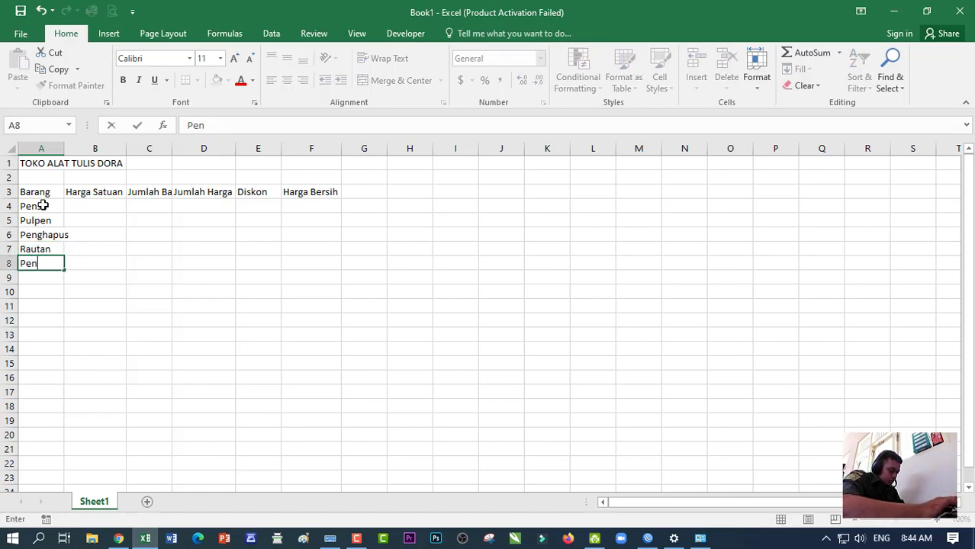
pyautogui.write('ggaris')
pyautogui.press('Return')
pyautogui.write('Tenm')
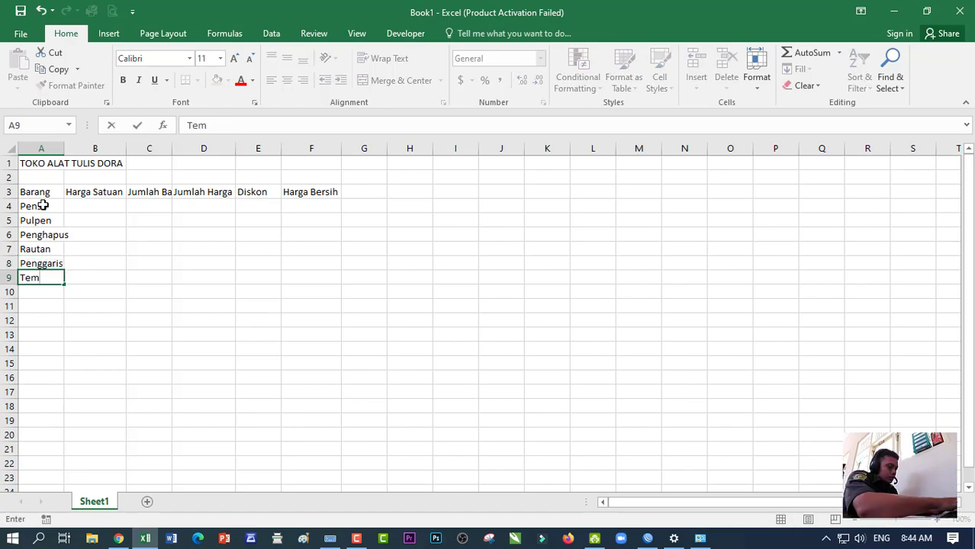
pyautogui.write('pat Pens')
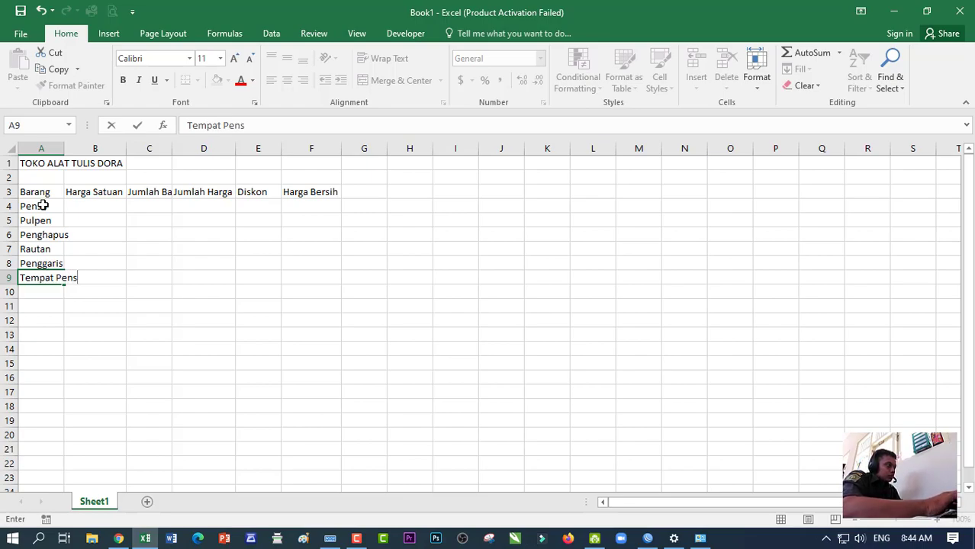
pyautogui.write('il')
pyautogui.press('Return')
pyautogui.write('Spidol')
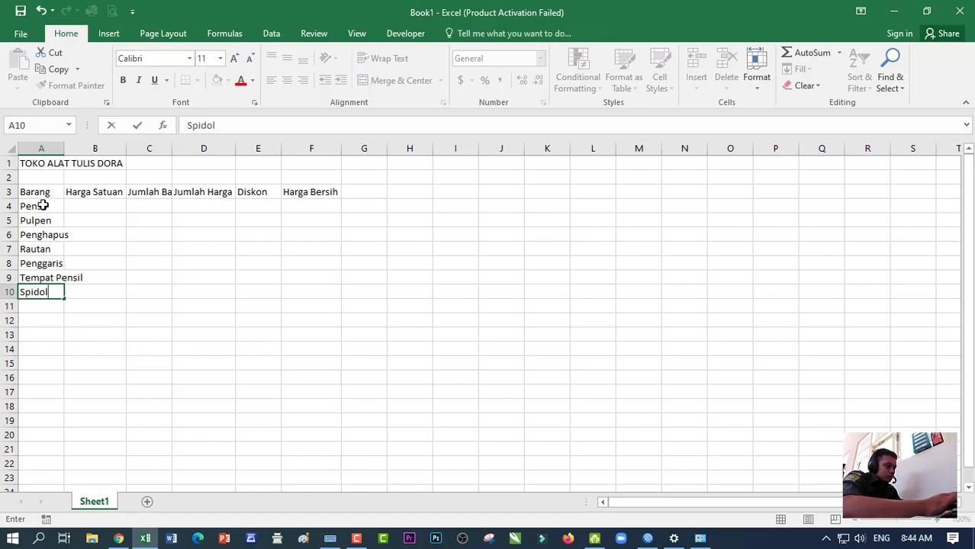
pyautogui.click(187, 298)
pyautogui.doubleClick(64, 149)
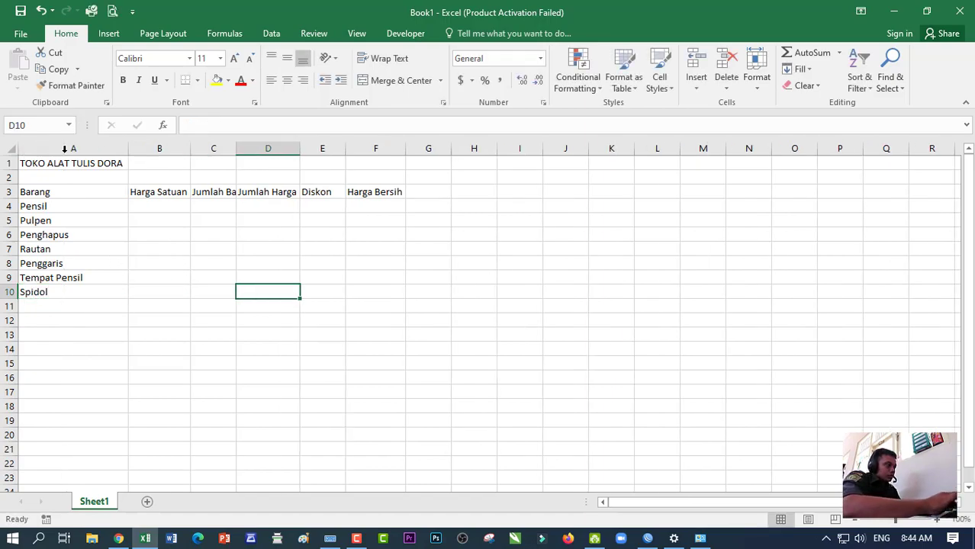
# Open the detailed Accounting format settings for the whole of column B and set the decimal places to 0.
pyautogui.click(154, 205)
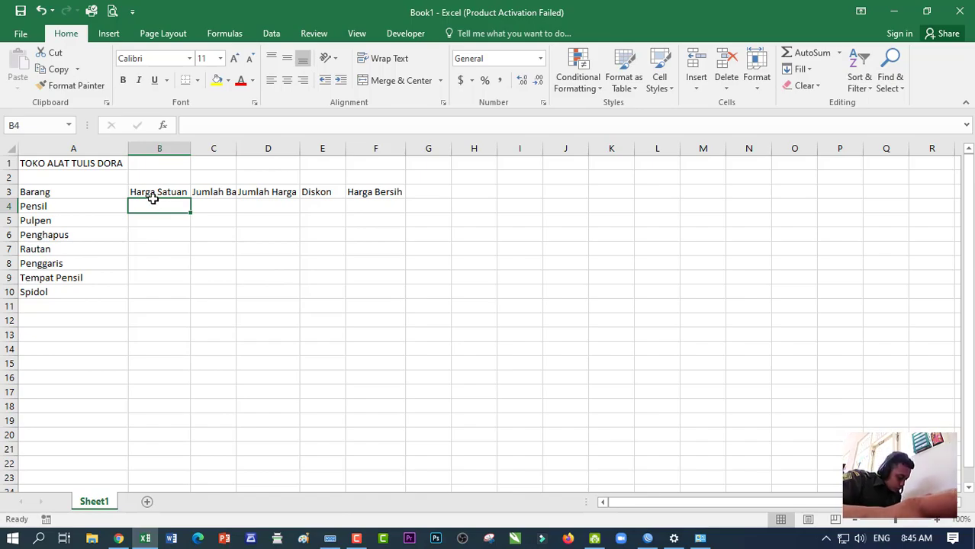
pyautogui.click(185, 245)
pyautogui.click(176, 204)
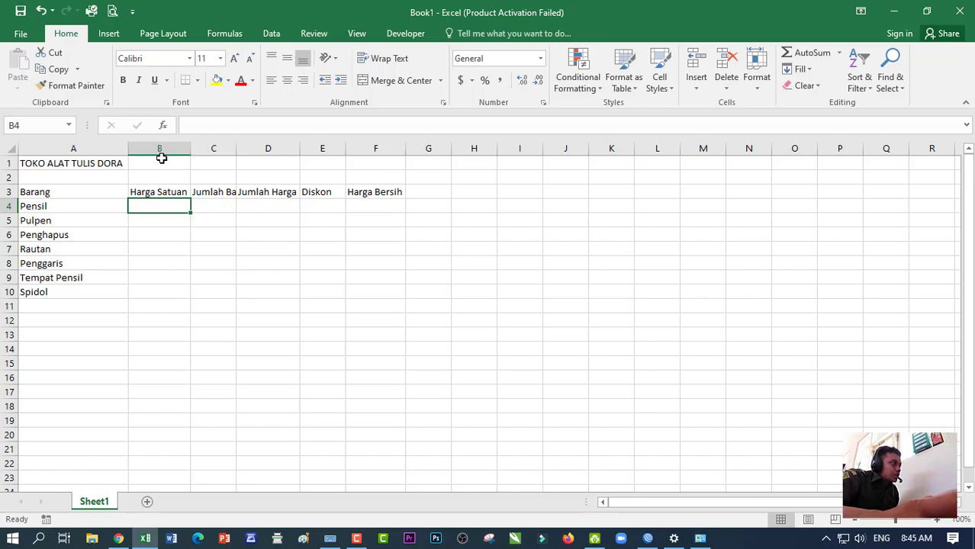
pyautogui.click(161, 149)
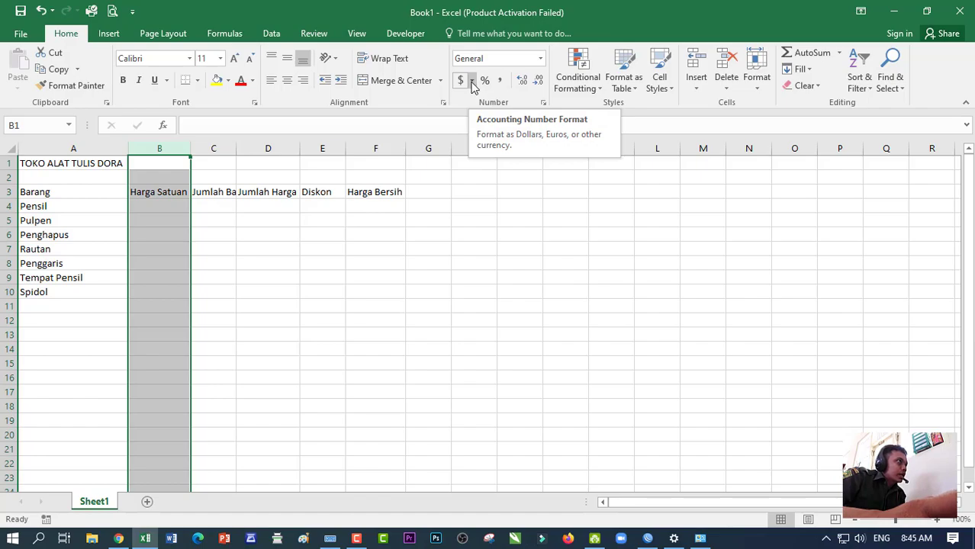
pyautogui.click(472, 82)
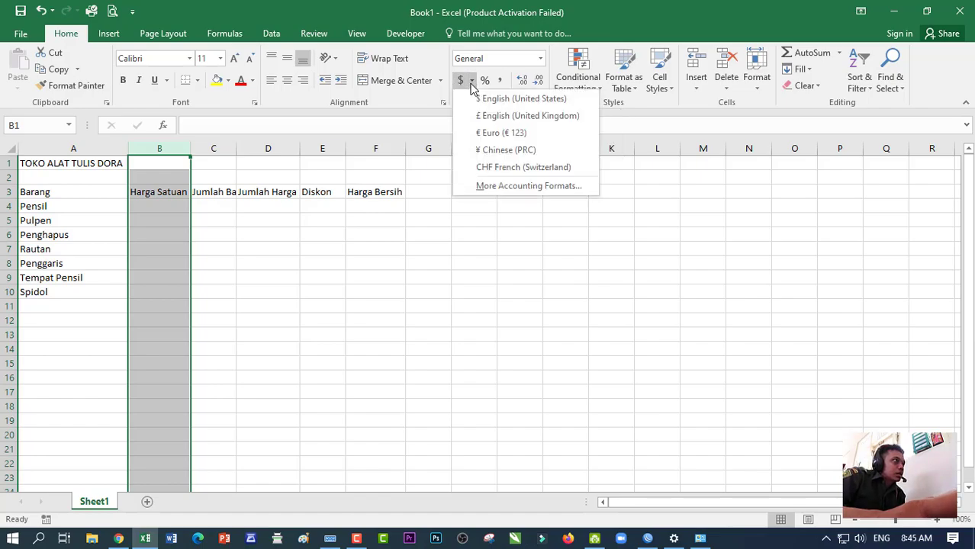
pyautogui.click(536, 190)
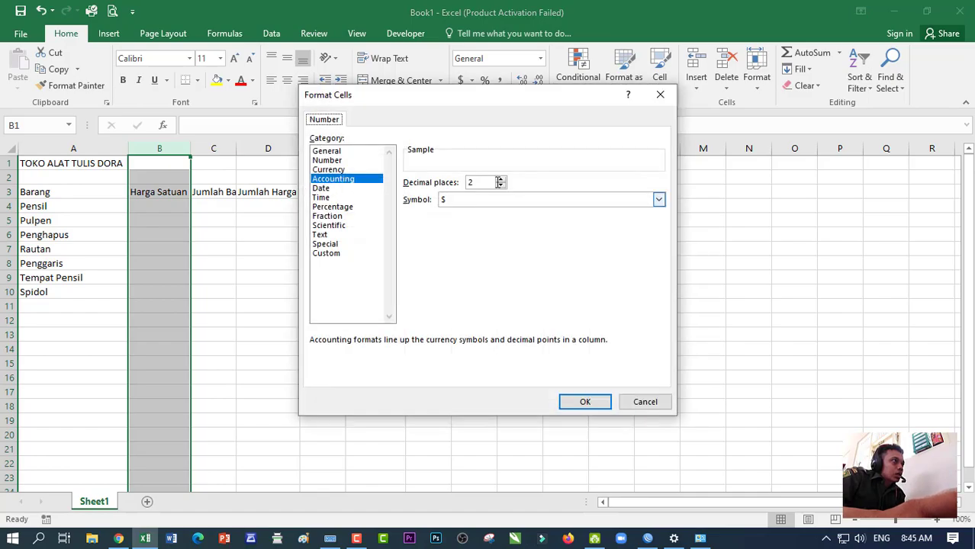
pyautogui.click(501, 186)
pyautogui.click(500, 186)
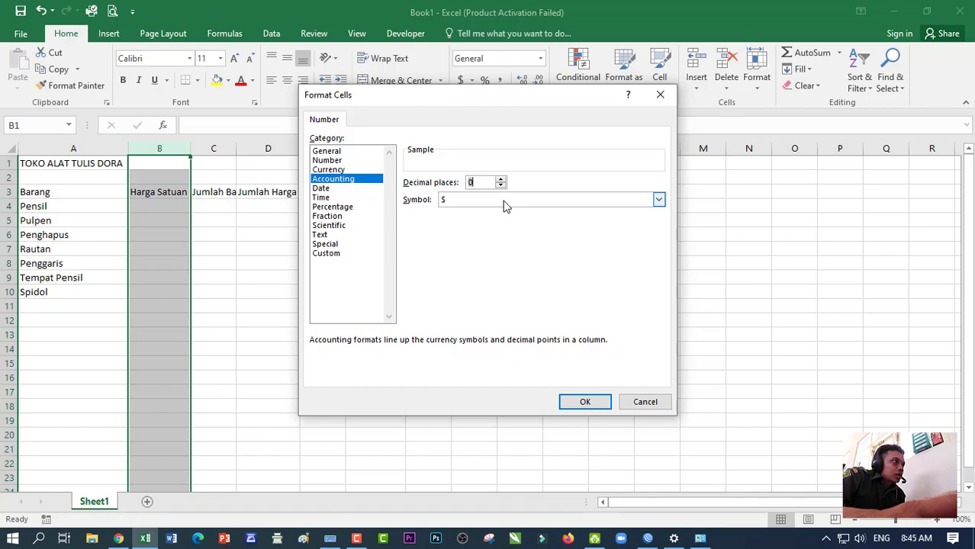
# Apply the Rp Indonesian currency symbol to column B and widen the column slightly to fit its header.
pyautogui.click(504, 200)
pyautogui.scroll(-5, 472, 232)
pyautogui.scroll(-10, 469, 237)
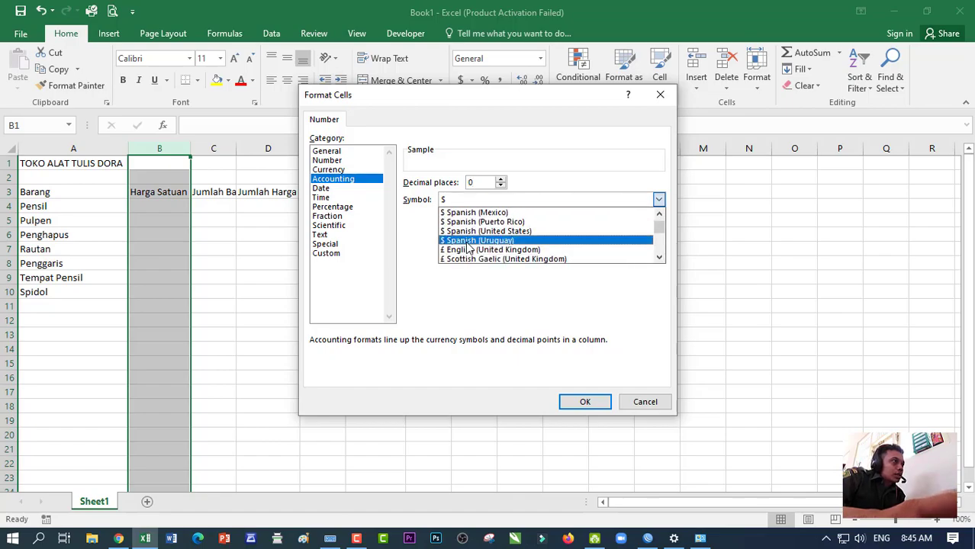
pyautogui.scroll(-15, 469, 245)
pyautogui.scroll(-15, 470, 244)
pyautogui.scroll(-15, 471, 247)
pyautogui.scroll(-15, 471, 248)
pyautogui.scroll(-10, 470, 247)
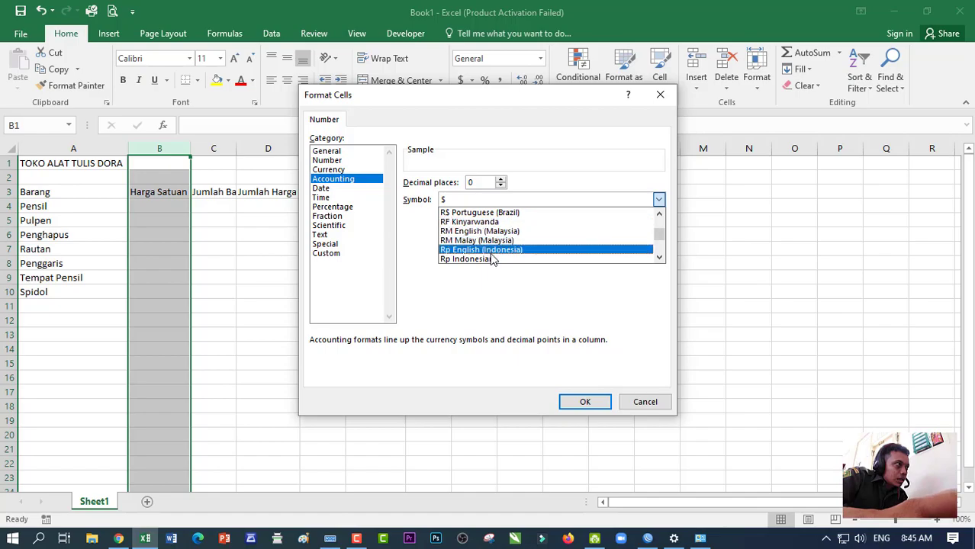
pyautogui.click(491, 257)
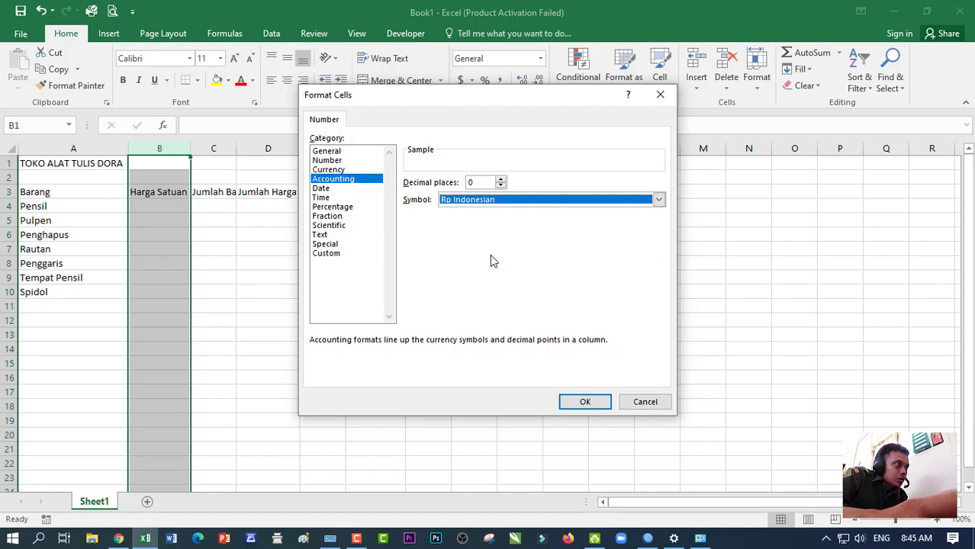
pyautogui.click(599, 404)
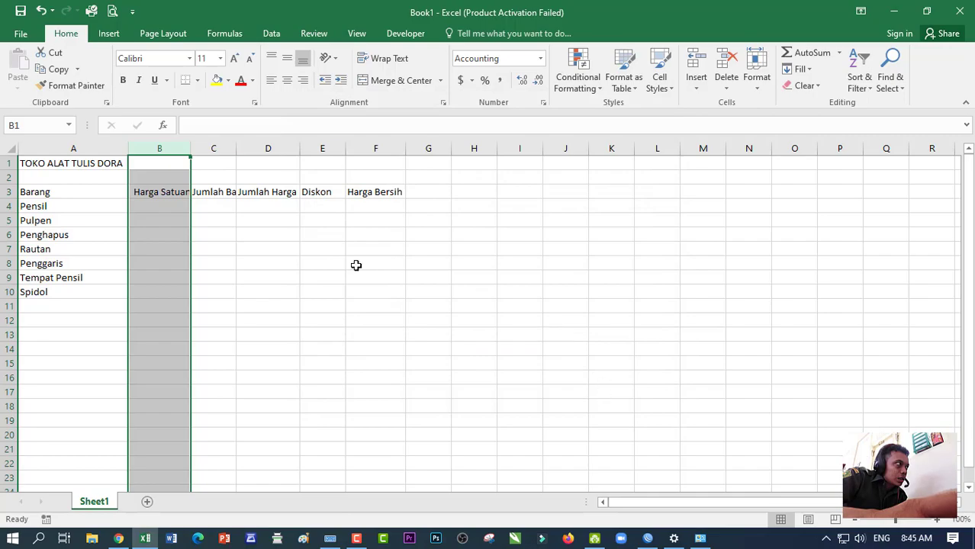
pyautogui.moveTo(192, 153); pyautogui.dragTo(200, 153)
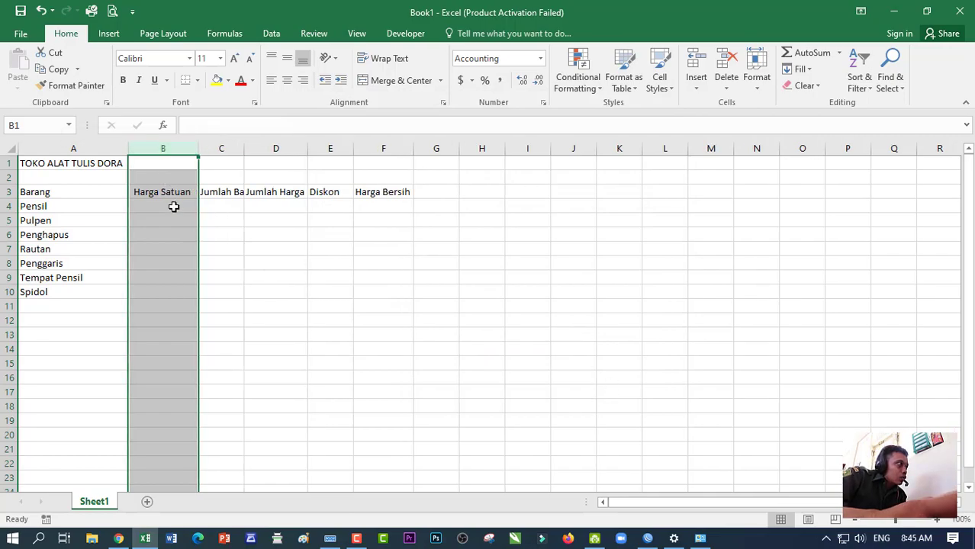
# Enter the unit prices 2000 for Pensil in B4 and 4000 for Pulpen in B5.
pyautogui.click(174, 207)
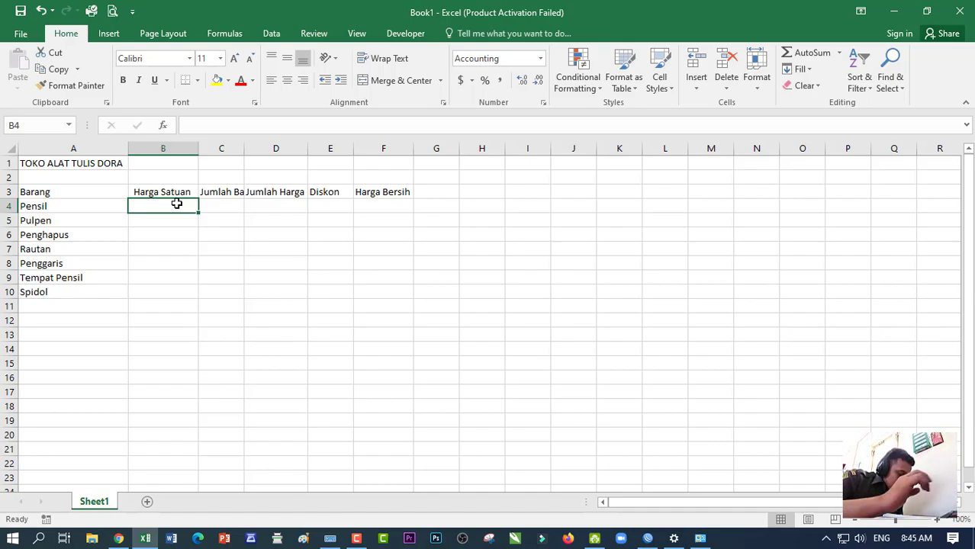
pyautogui.write('2000')
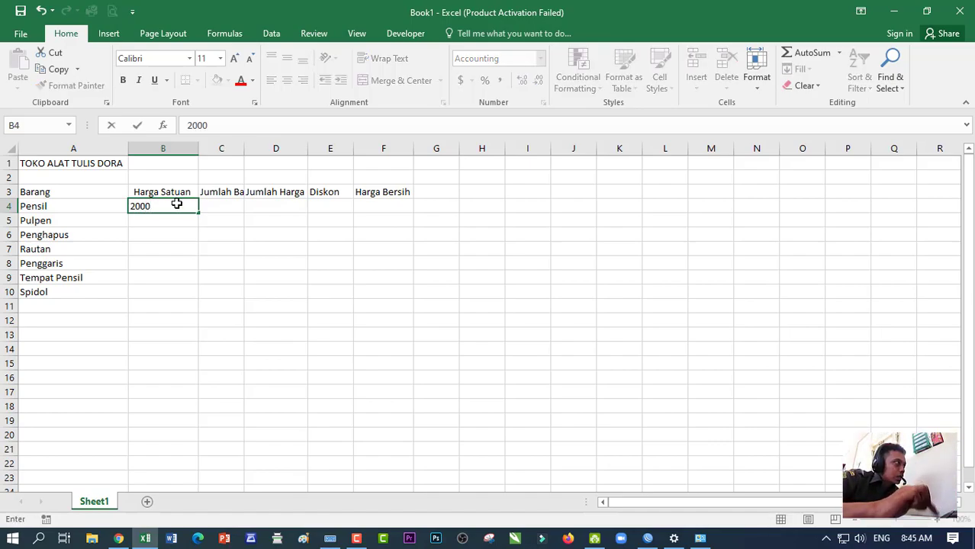
pyautogui.press('Return')
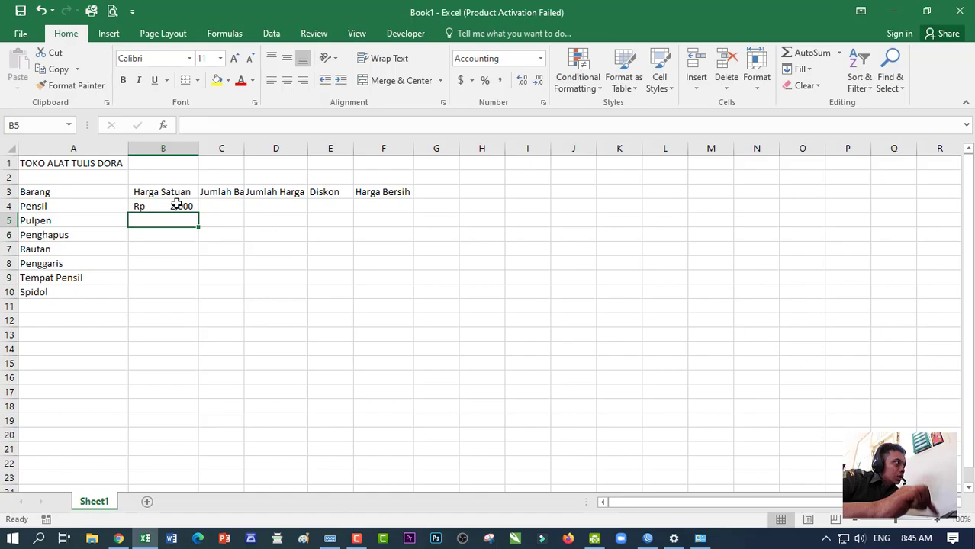
pyautogui.write('4000')
pyautogui.press('Return')
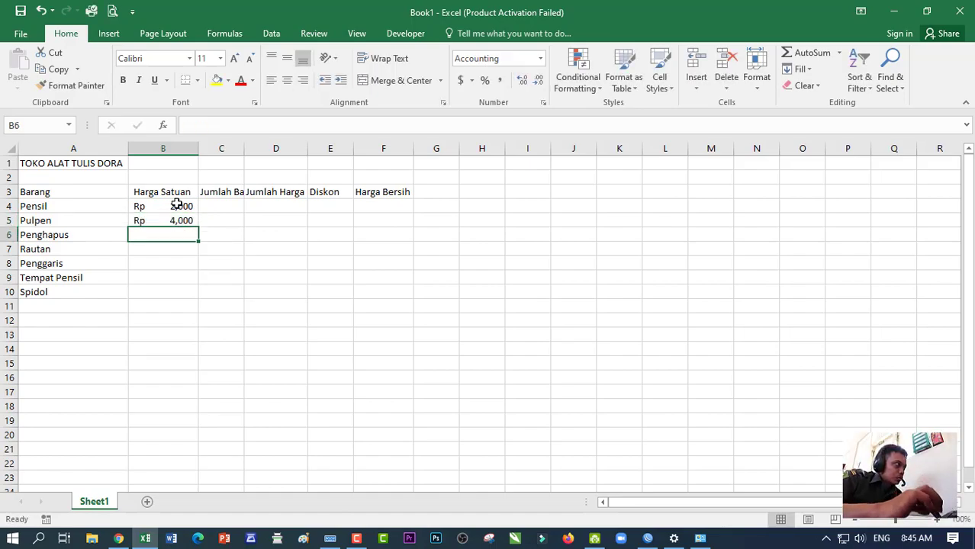
# Enter the unit prices 900, 5000, 1700, 22,000 and 3,900 for Penghapus through Spidol in cells B6 to B10.
pyautogui.write('900')
pyautogui.press('Return')
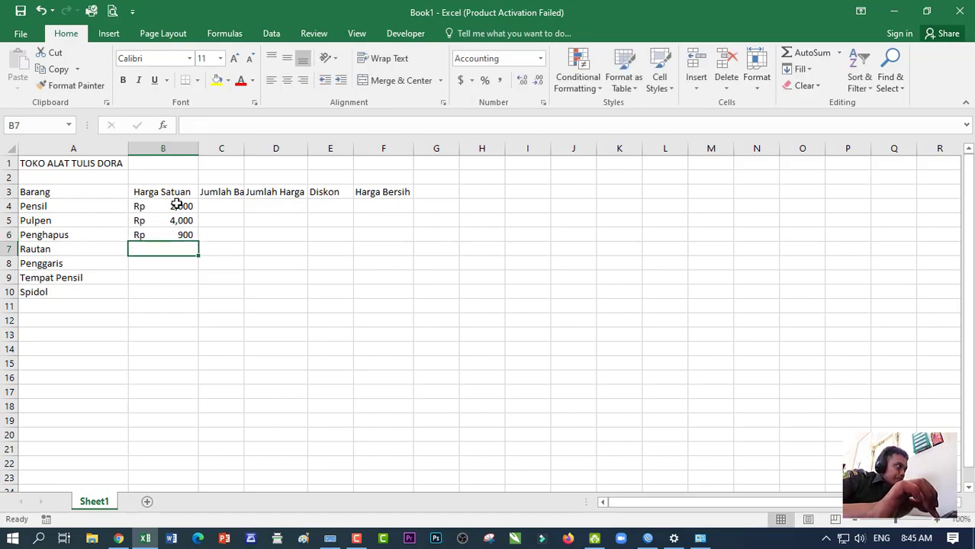
pyautogui.write('5000')
pyautogui.press('Return')
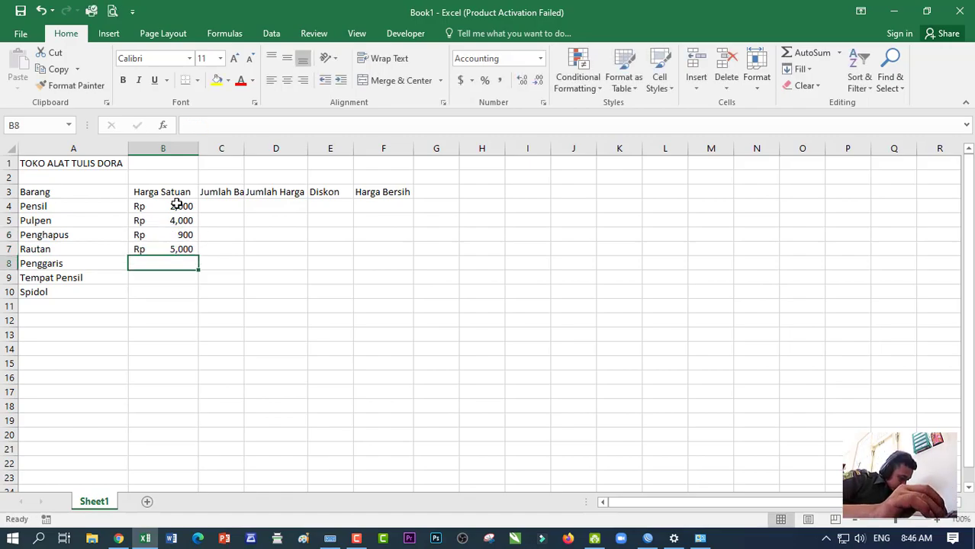
pyautogui.write('1700')
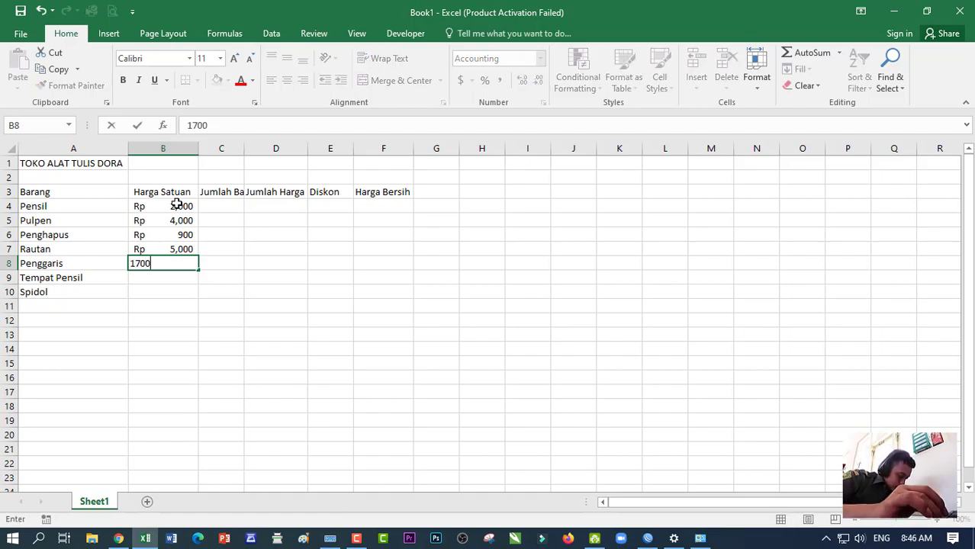
pyautogui.press('Return')
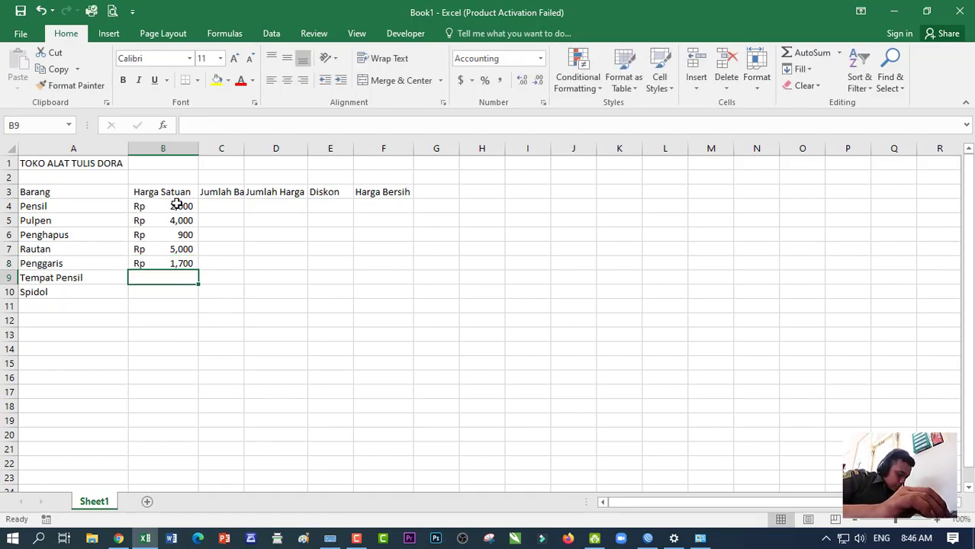
pyautogui.write('22,')
pyautogui.write('000')
pyautogui.press('Return')
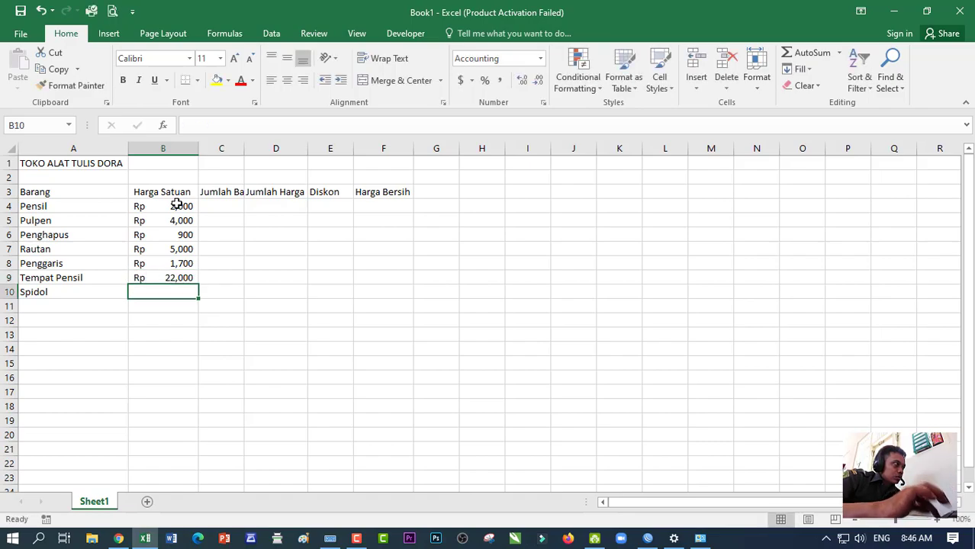
pyautogui.write('3,9')
pyautogui.write('00')
pyautogui.press('Return')
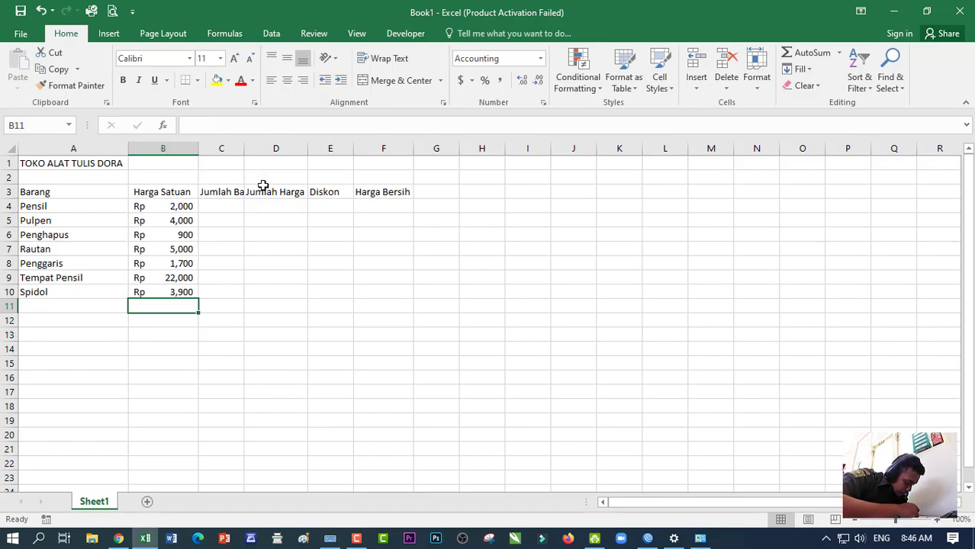
# Auto-fit column C to its header and enter the quantities 5, 3, 2, 2, 4, 3 and 2 in C4 to C10.
pyautogui.doubleClick(244, 145)
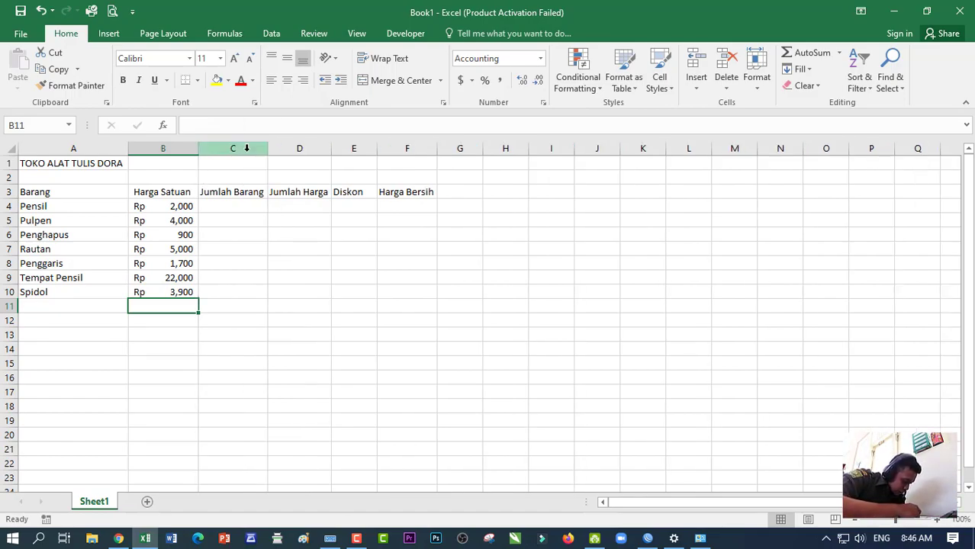
pyautogui.click(255, 205)
pyautogui.write('5')
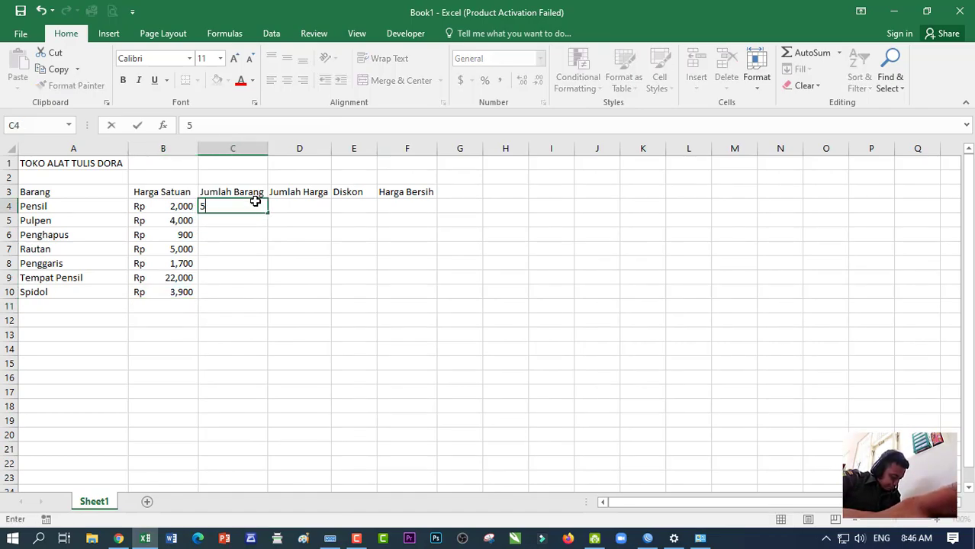
pyautogui.press('Return')
pyautogui.write('3')
pyautogui.press('Return')
pyautogui.write('2')
pyautogui.press('Return')
pyautogui.write('2')
pyautogui.press('Return')
pyautogui.write('4')
pyautogui.press('Return')
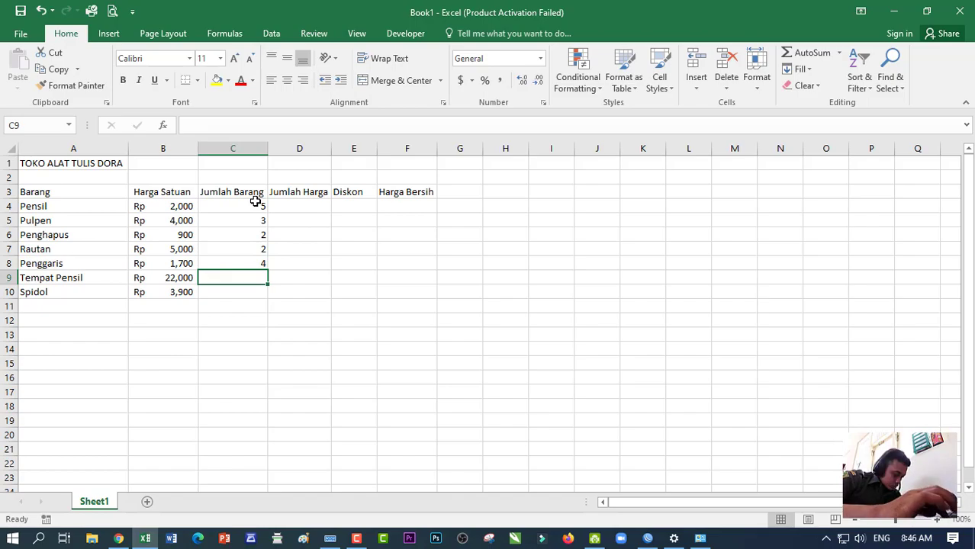
pyautogui.write('3')
pyautogui.press('Return')
pyautogui.write('2')
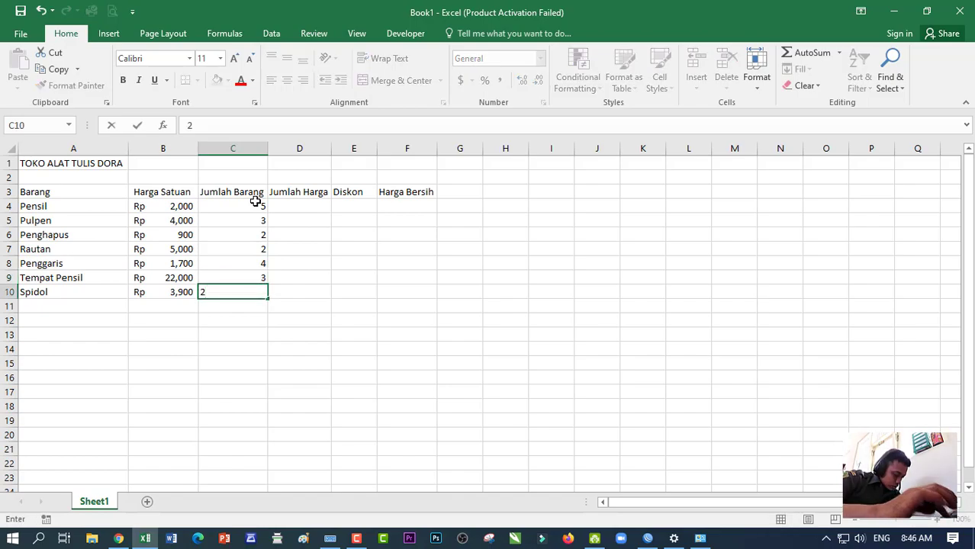
pyautogui.click(316, 235)
# Calculate the Jumlah Harga for Pensil in D4 with the formula =B4*C4, entering the asterisk with the On-Screen Keyboard.
pyautogui.click(315, 207)
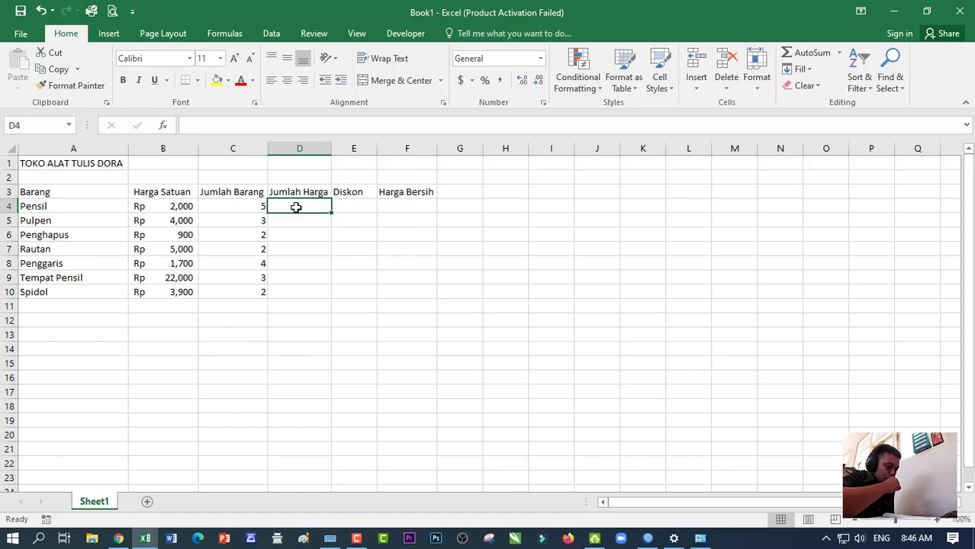
pyautogui.write('=')
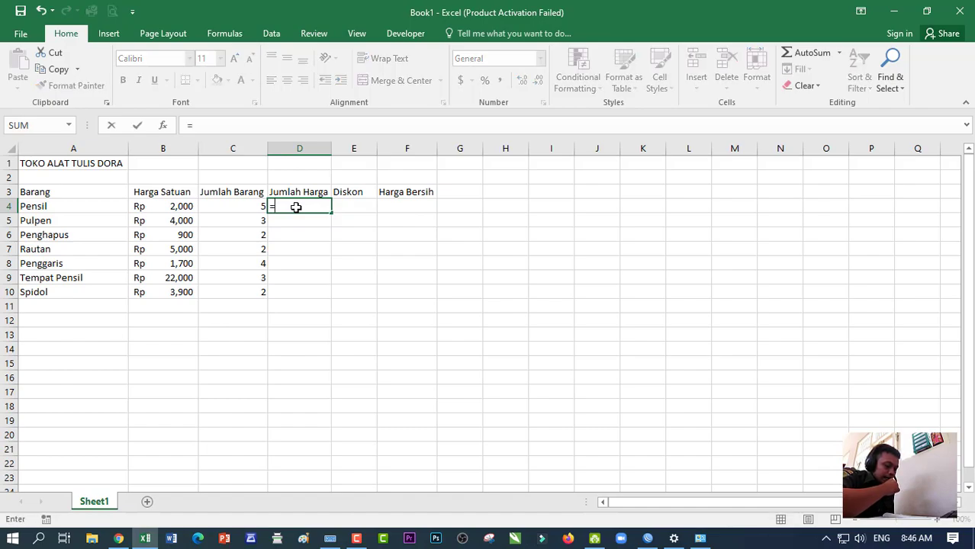
pyautogui.click(169, 205)
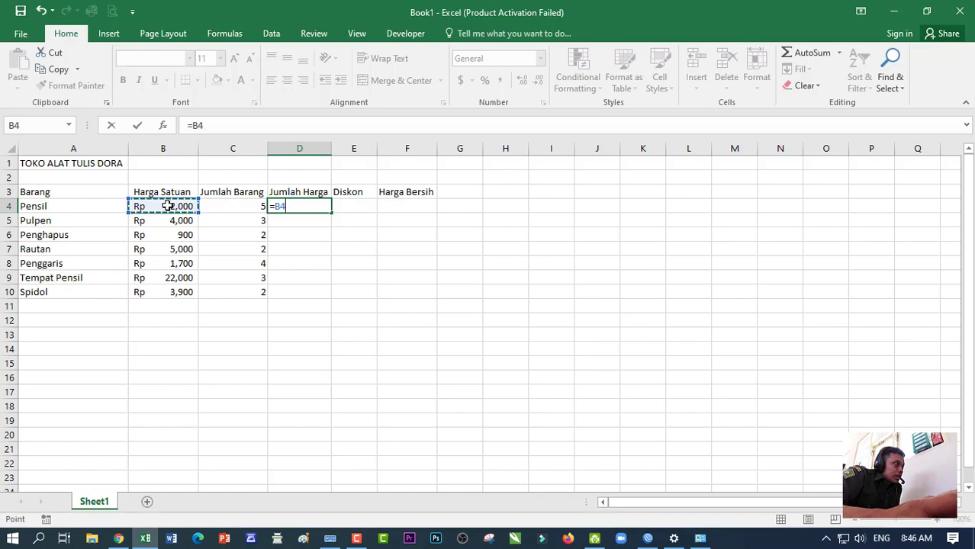
pyautogui.click(330, 539)
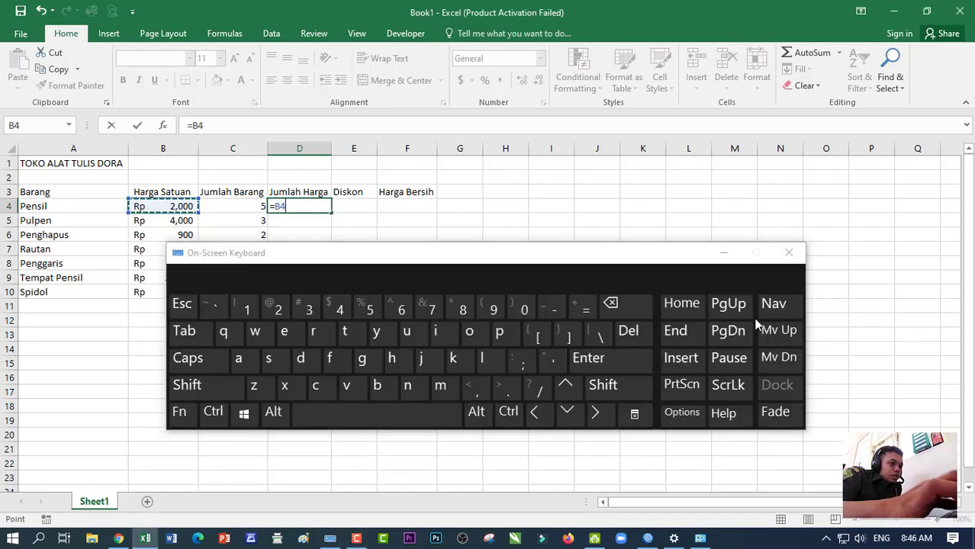
pyautogui.click(227, 379)
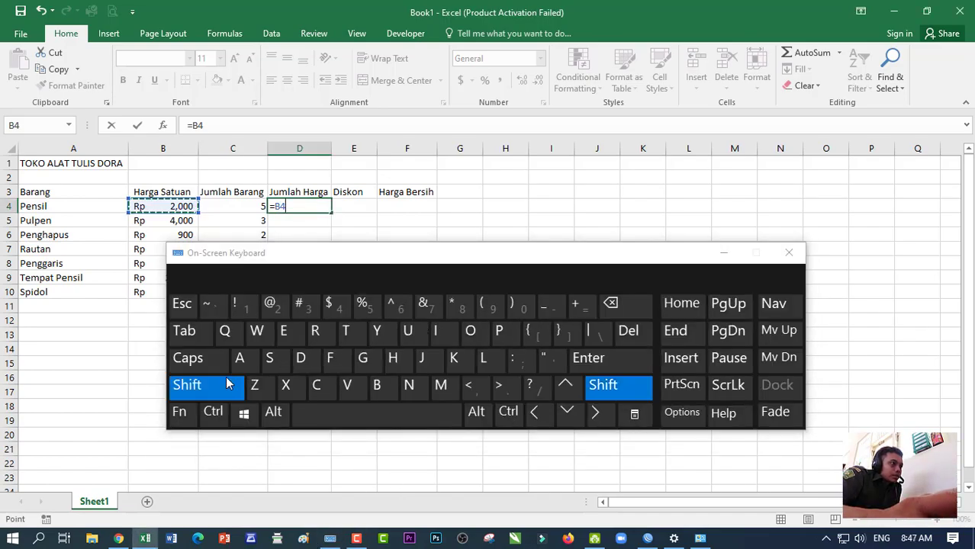
pyautogui.click(457, 306)
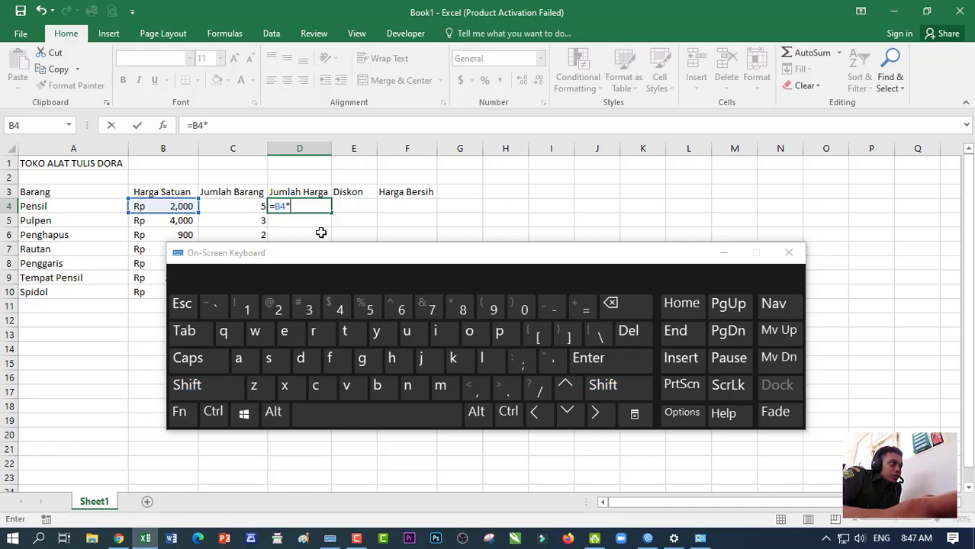
pyautogui.click(245, 208)
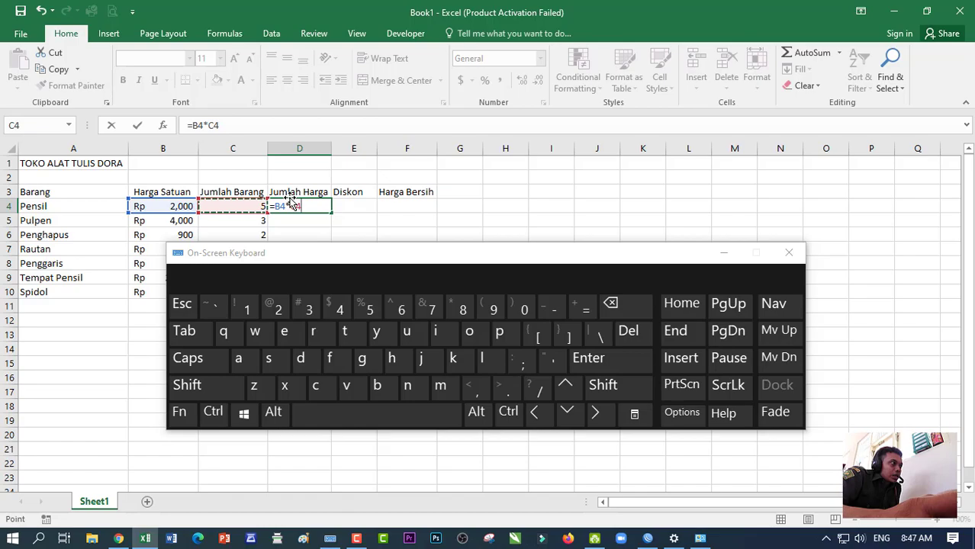
pyautogui.press('Return')
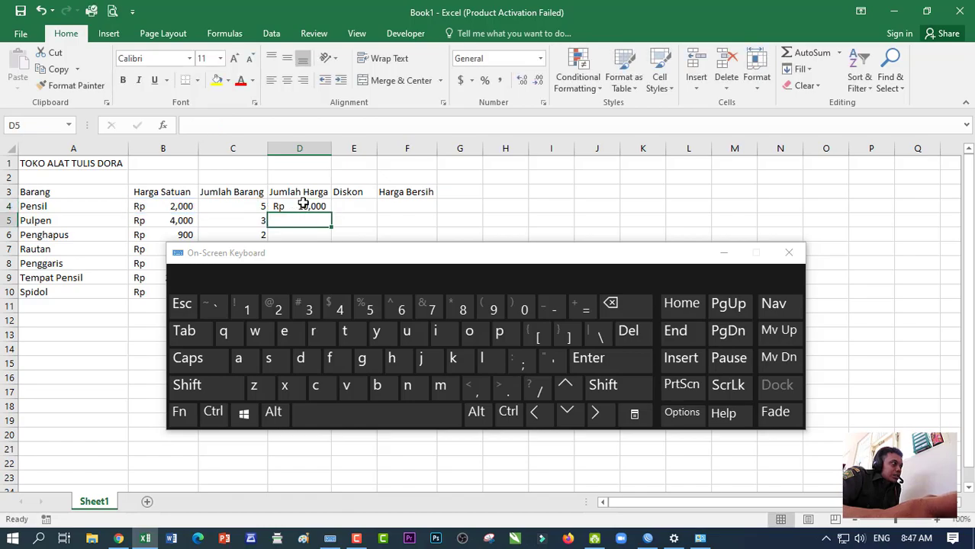
# Move the On-Screen Keyboard clear of the table and fill the D4 formula down to D10.
pyautogui.click(304, 204)
pyautogui.moveTo(470, 260); pyautogui.dragTo(473, 341)
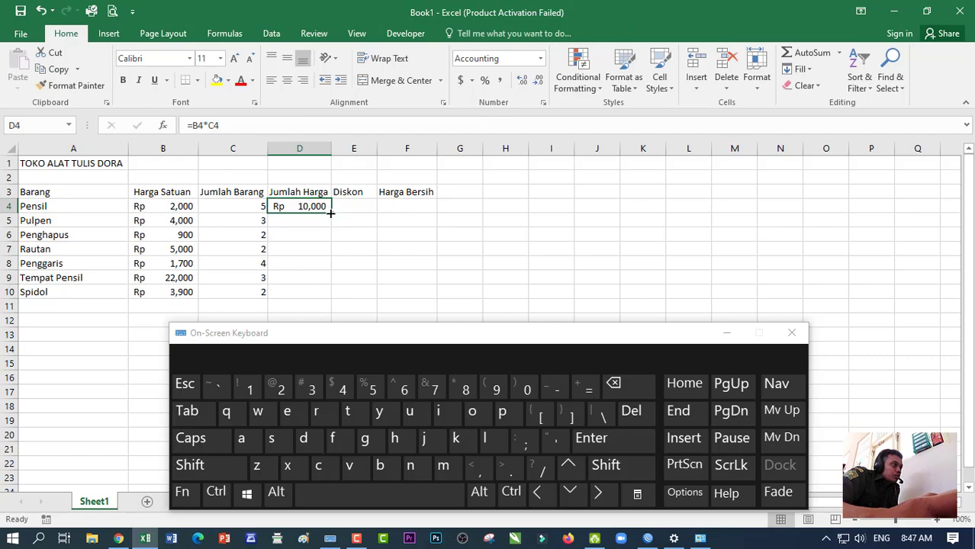
pyautogui.moveTo(331, 214); pyautogui.dragTo(329, 298)
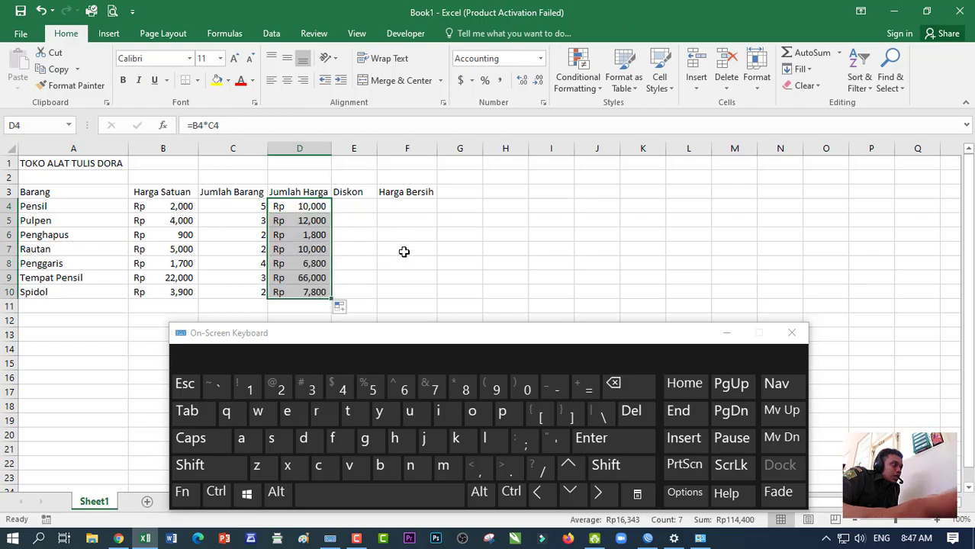
pyautogui.click(370, 230)
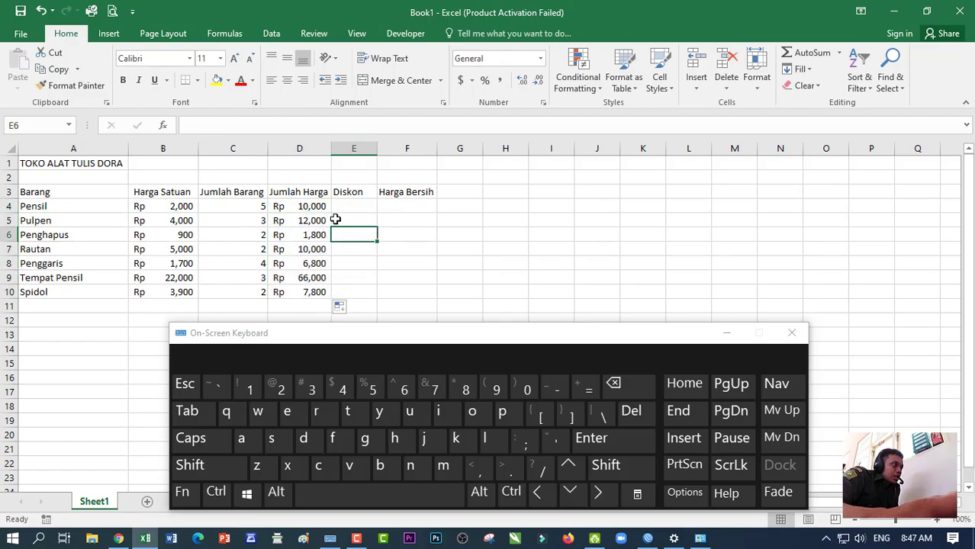
# Check the multiplication formulas in the filled Jumlah Harga cells of column D, leaving them as they are.
pyautogui.click(311, 210)
pyautogui.click(312, 223)
pyautogui.click(314, 251)
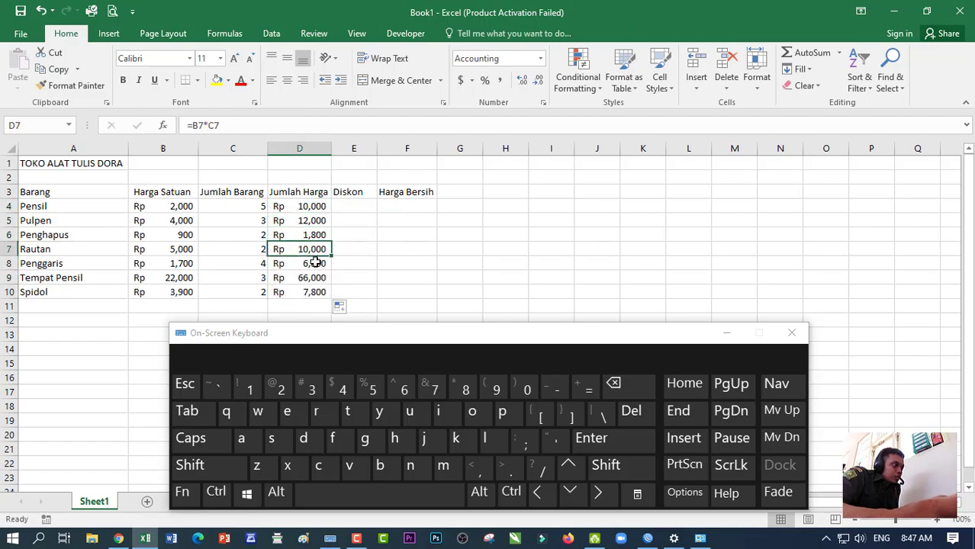
pyautogui.click(313, 207)
pyautogui.click(319, 221)
pyautogui.click(322, 208)
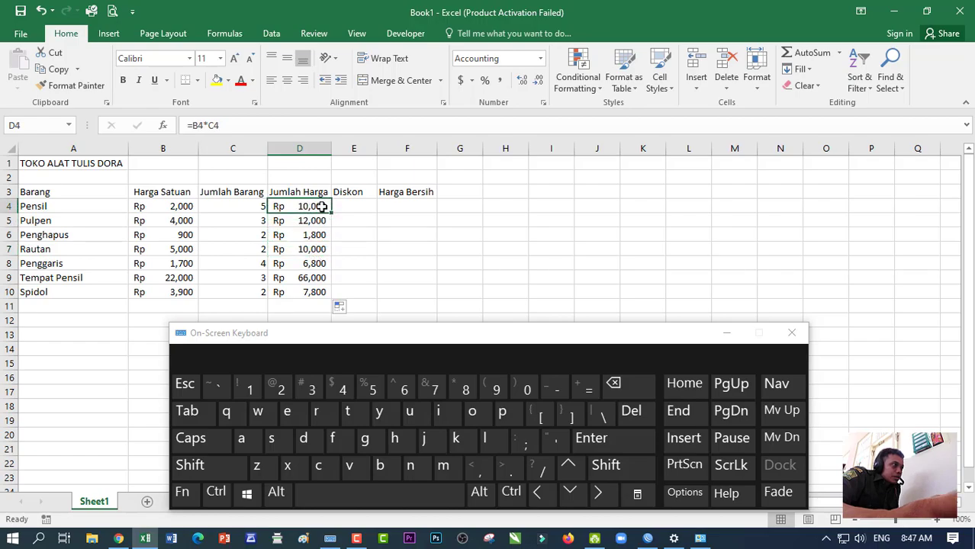
pyautogui.click(316, 291)
pyautogui.click(312, 278)
pyautogui.click(313, 264)
pyautogui.click(256, 121)
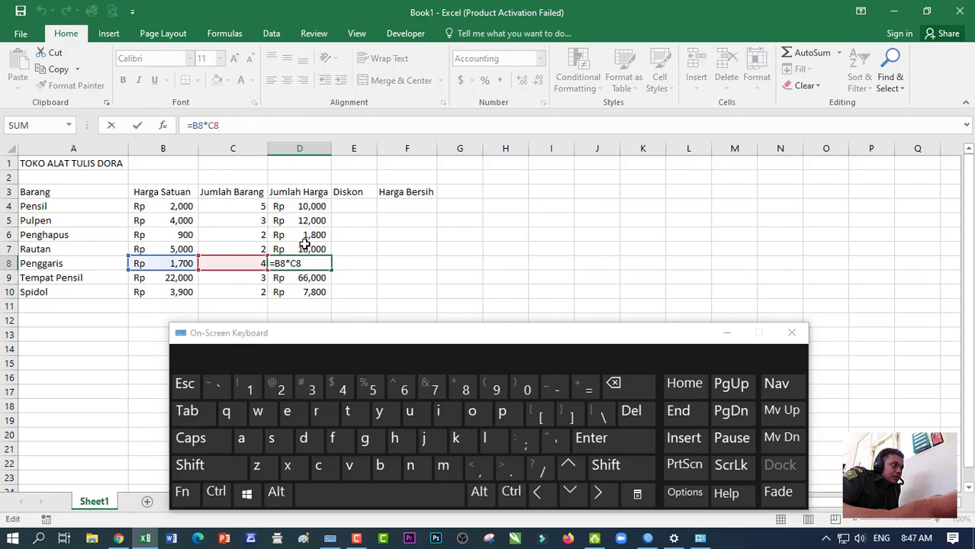
pyautogui.click(306, 246)
pyautogui.click(278, 128)
pyautogui.click(299, 232)
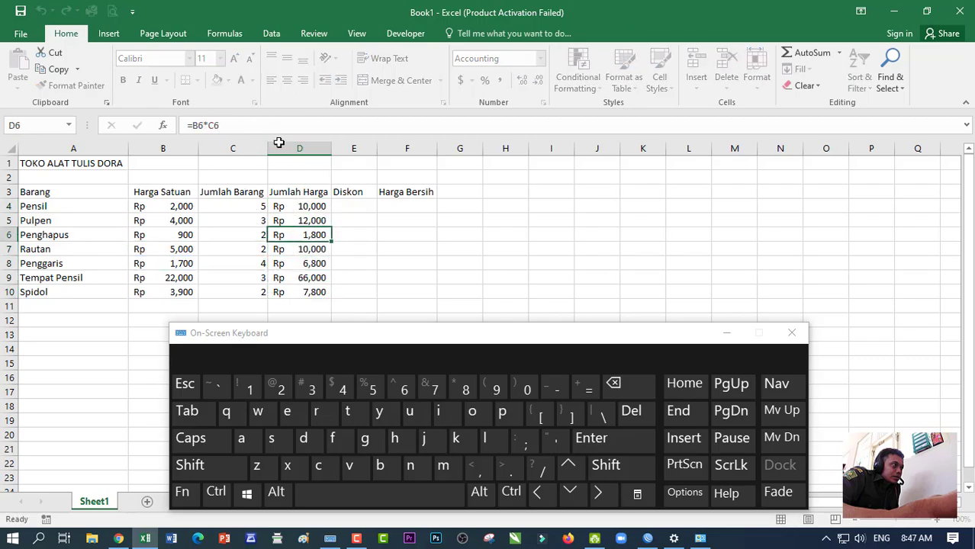
pyautogui.click(276, 125)
pyautogui.click(309, 290)
pyautogui.click(259, 126)
pyautogui.click(361, 263)
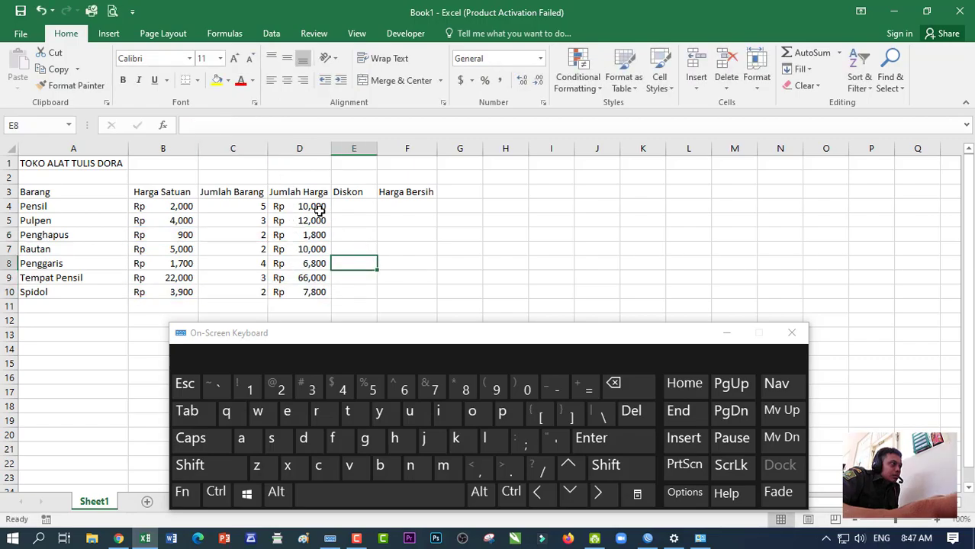
# Minimize the On-Screen Keyboard and select E4, the Diskon cell for Pensil.
pyautogui.click(726, 333)
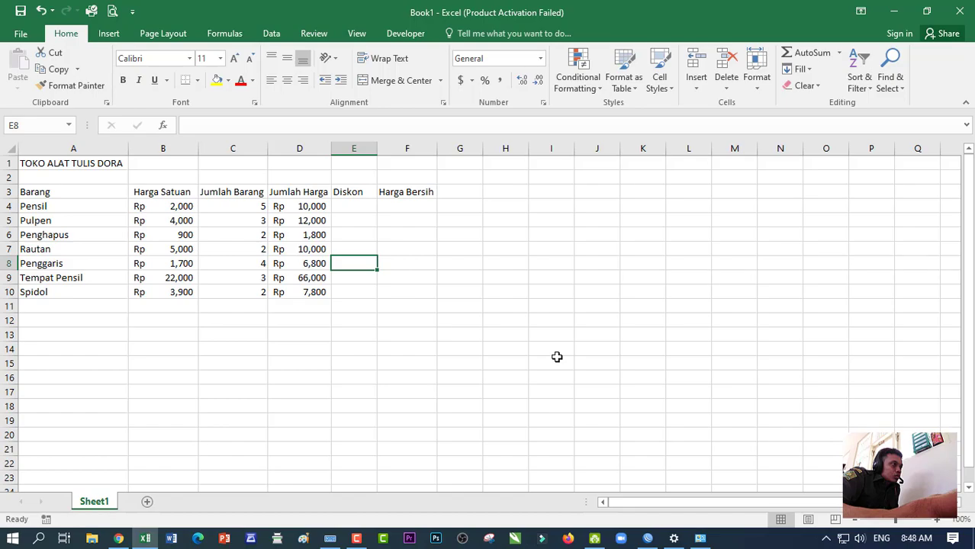
pyautogui.click(360, 212)
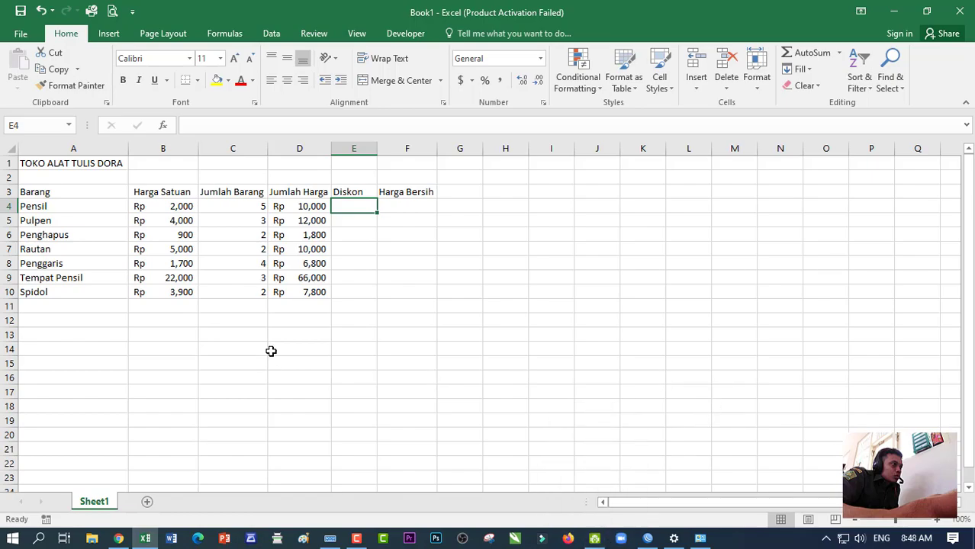
pyautogui.click(357, 538)
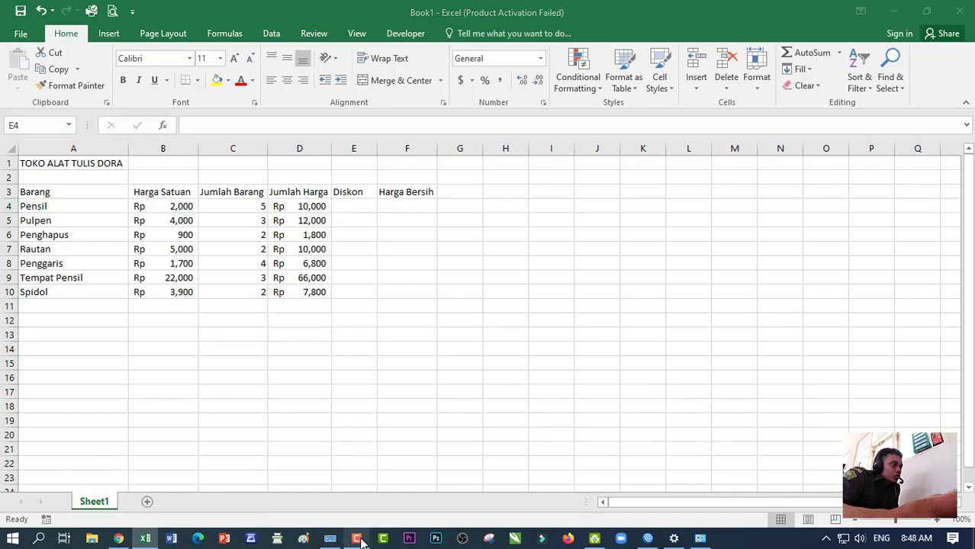